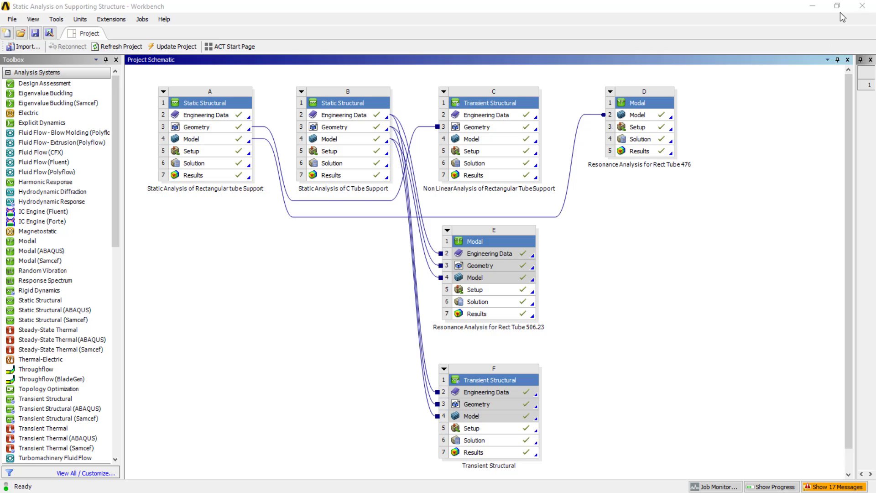
- Close the extra side pane and add a standalone Modal analysis system beside Resonance Analysis for Rect Tube 476 in the project schematic
drag(854, 134, 858, 135)
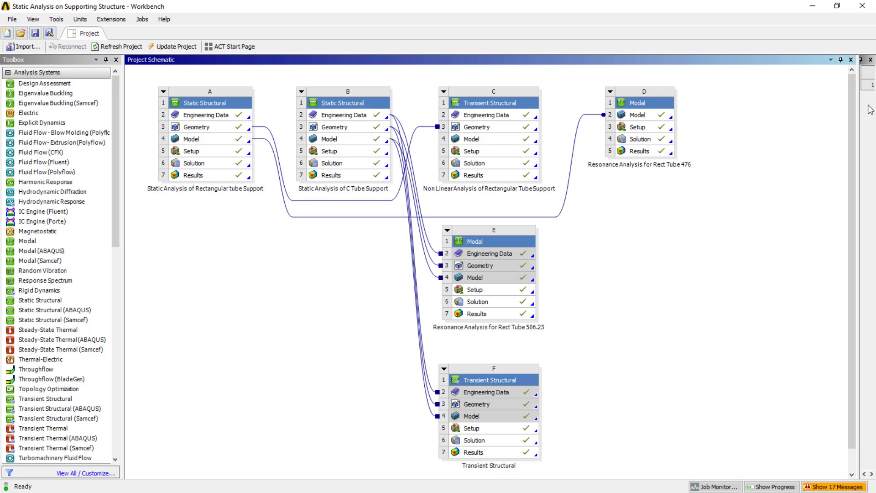
click(870, 60)
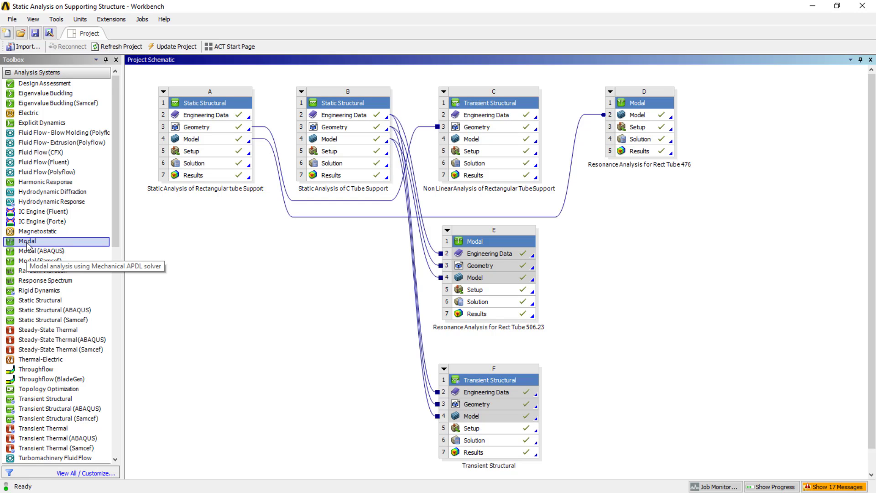
drag(27, 244, 642, 118)
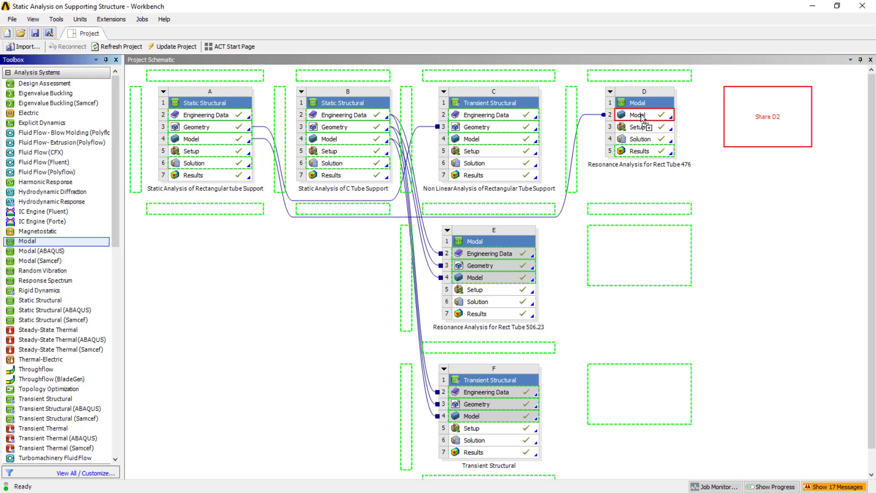
drag(642, 117, 755, 112)
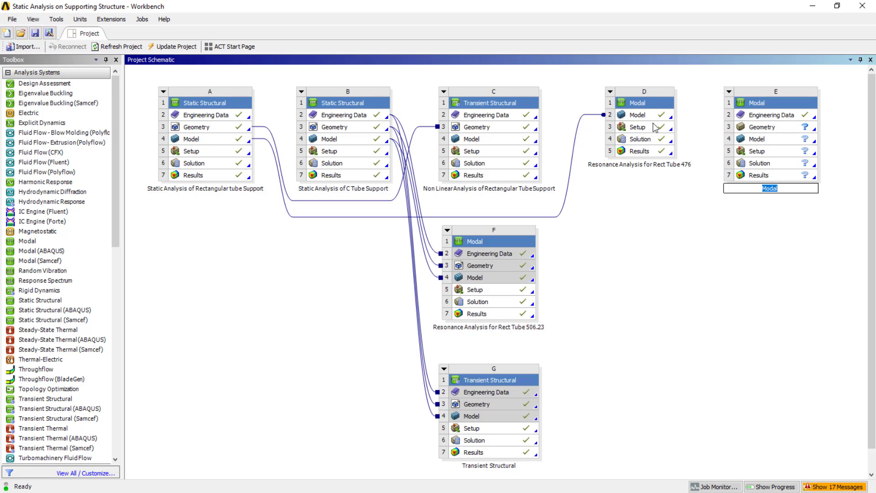
click(739, 221)
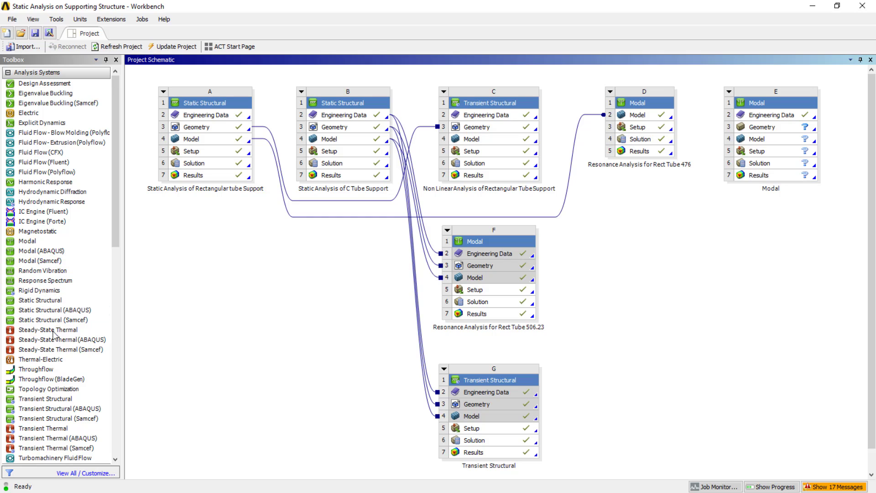
click(28, 241)
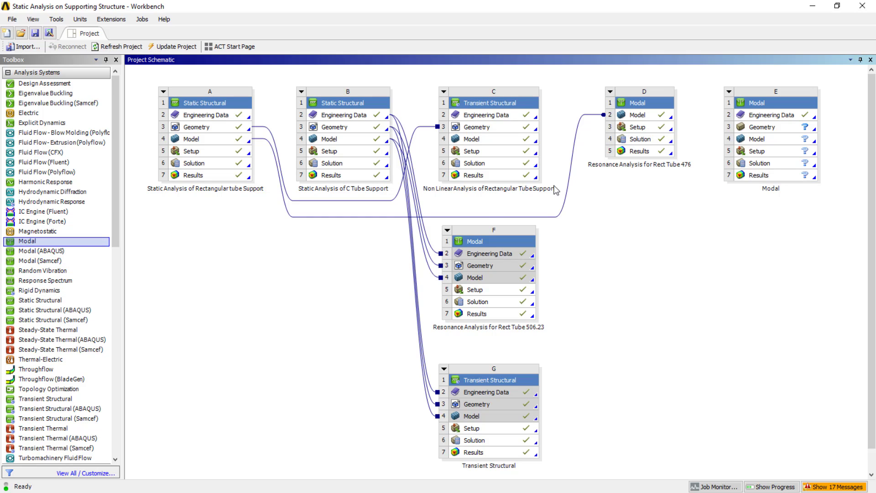
drag(555, 190, 210, 140)
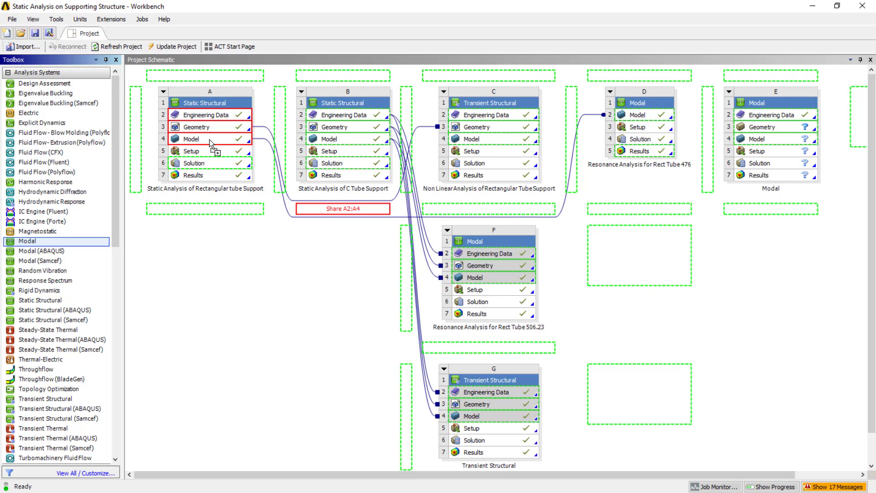
drag(209, 143, 49, 241)
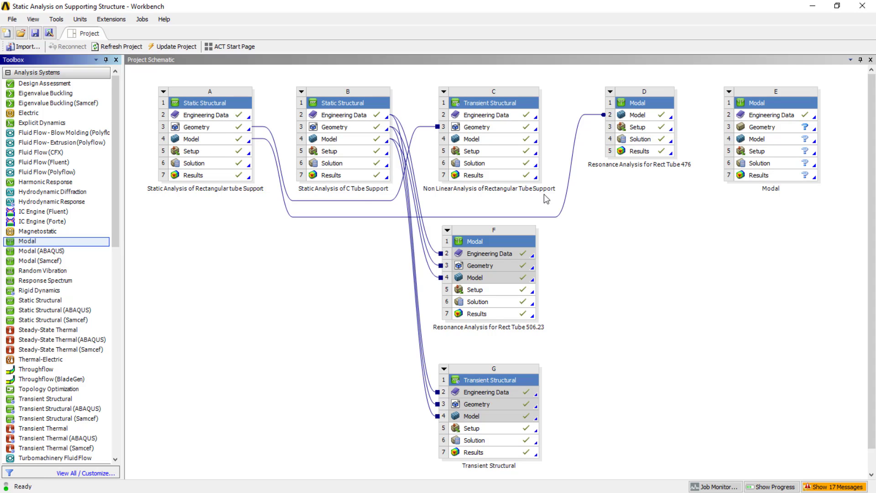
- Import csection.STEP as the geometry of the new standalone Modal system
click(770, 130)
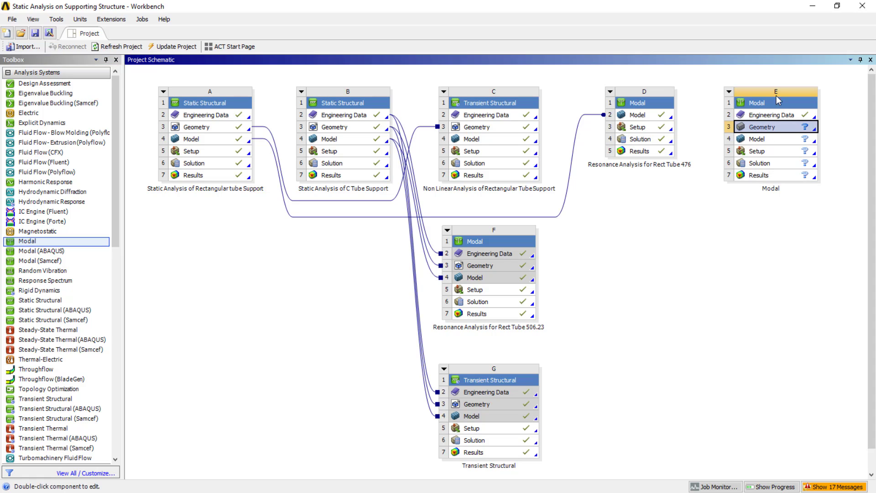
right_click(765, 131)
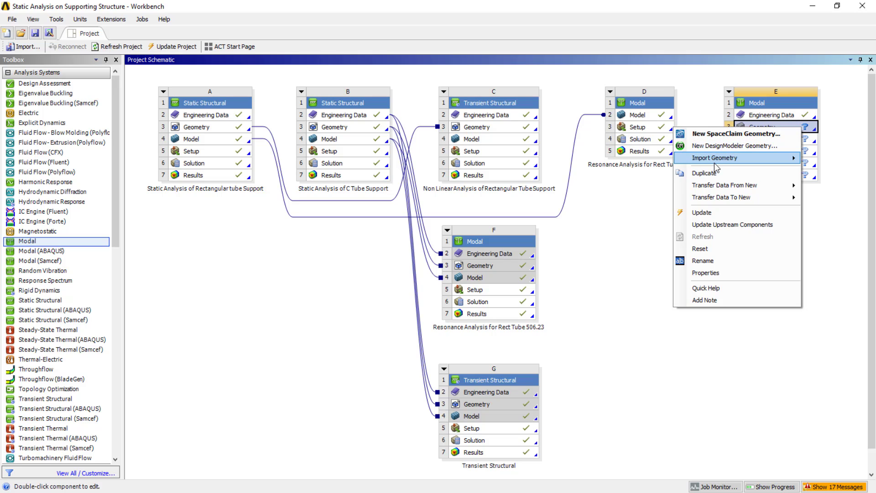
mouse_move(716, 162)
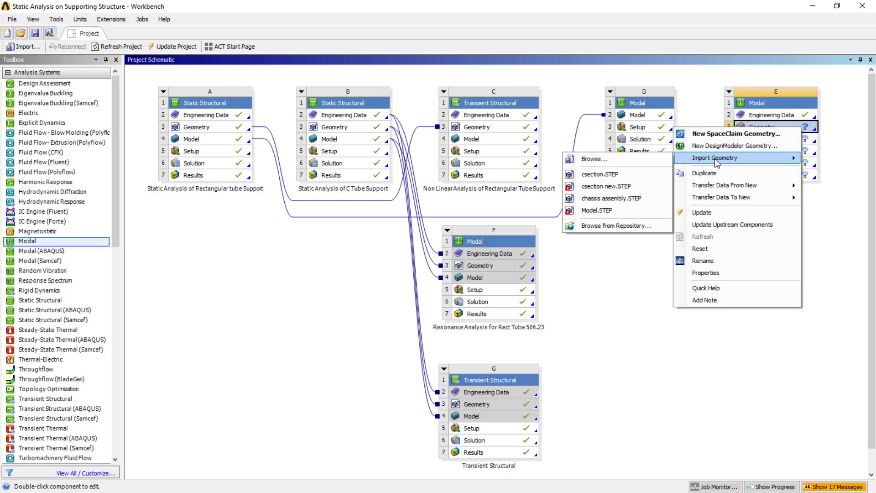
click(596, 178)
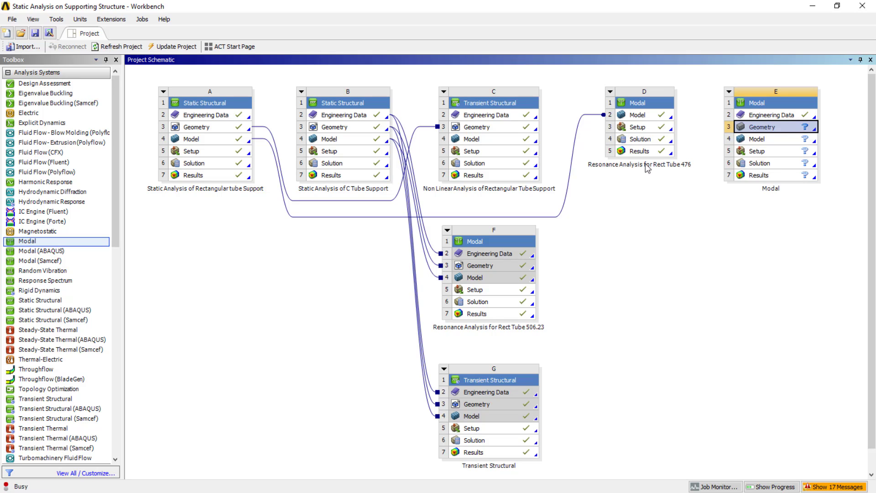
- Open the new Modal system's model in Mechanical
click(761, 141)
double_click(761, 140)
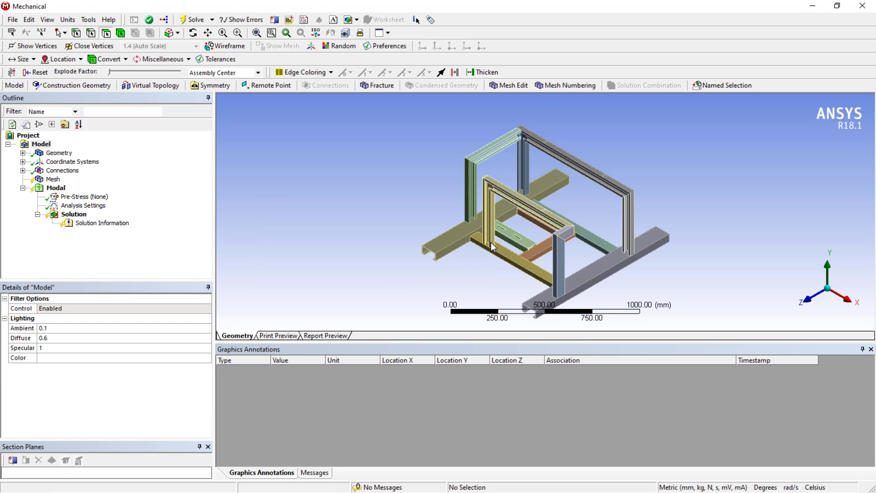
middle_drag(478, 277, 511, 247)
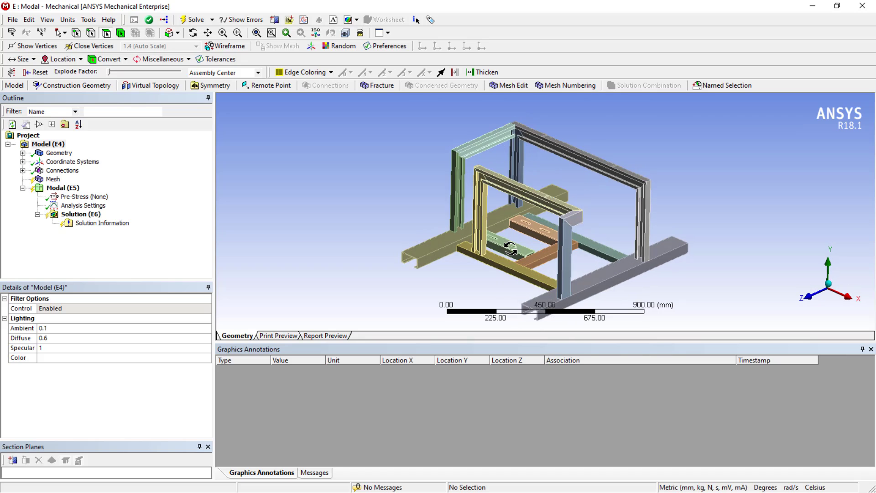
- Generate the mesh for the frame with the default mesh settings
click(52, 180)
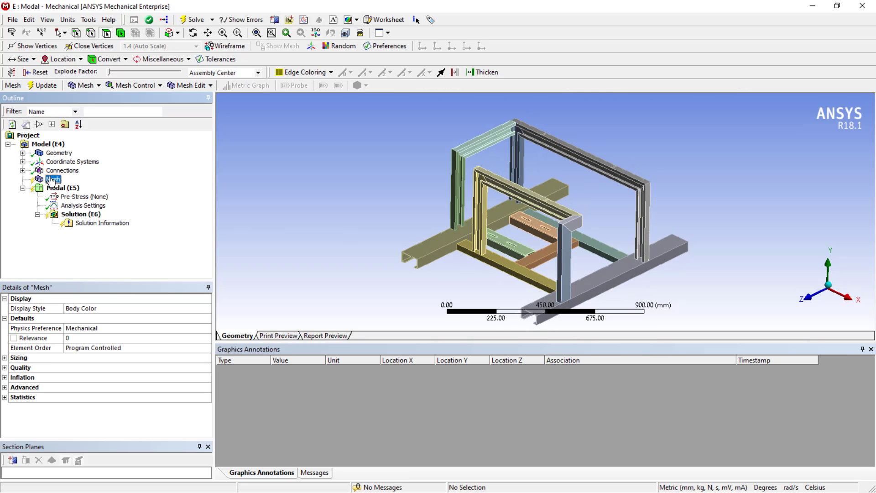
right_click(53, 179)
click(88, 217)
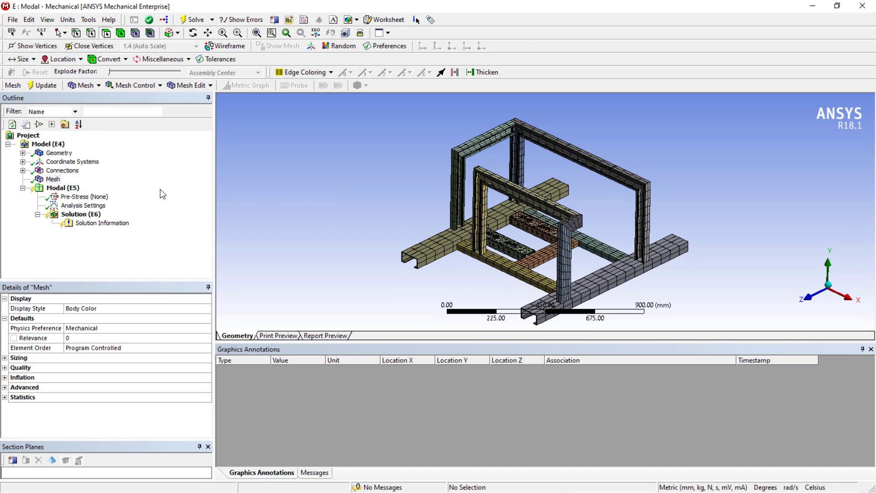
- Add a fixed support to the modal analysis on the four underside flange faces of the two long base channels
click(63, 189)
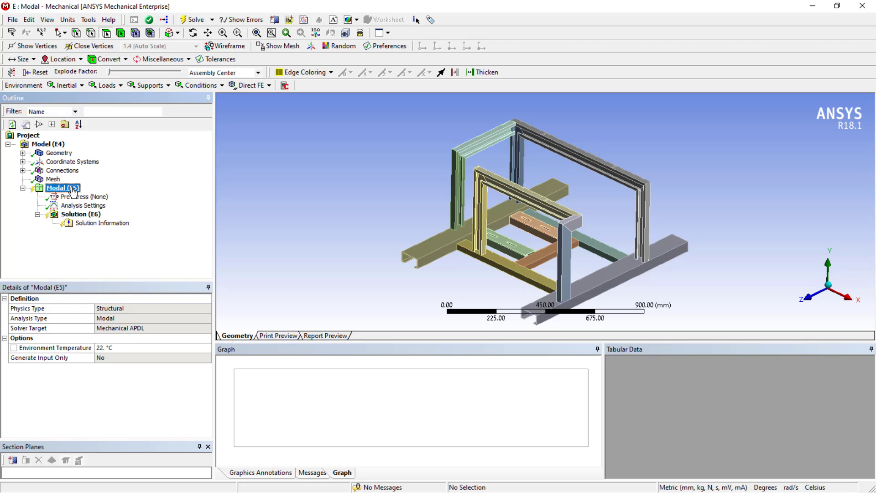
right_click(70, 193)
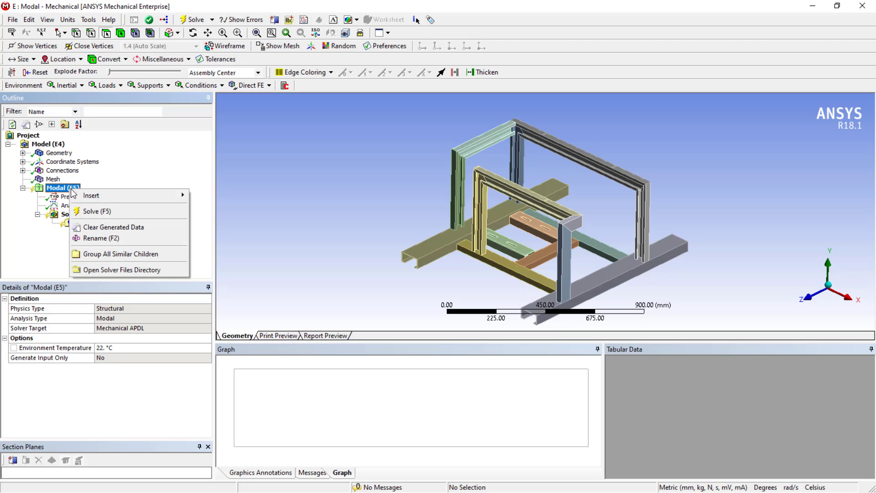
mouse_move(137, 196)
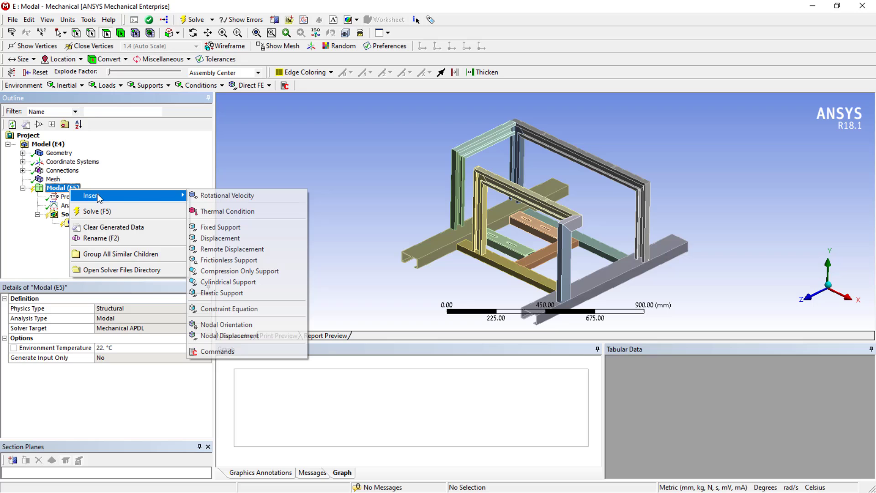
click(221, 228)
middle_drag(508, 283, 550, 148)
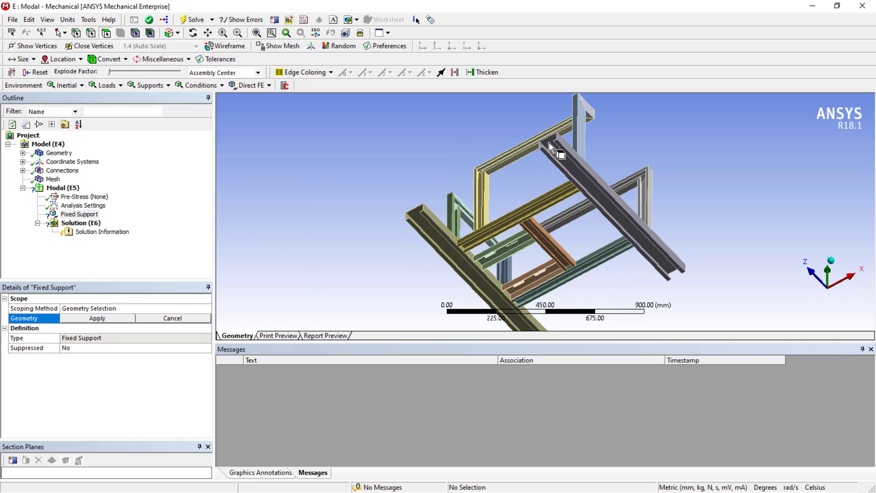
scroll(551, 150, down, 2)
scroll(566, 152, up, 5)
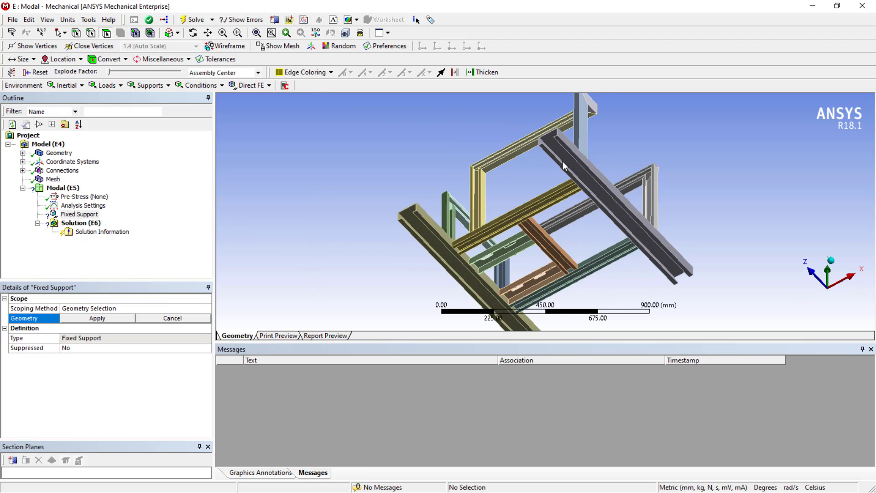
click(593, 153)
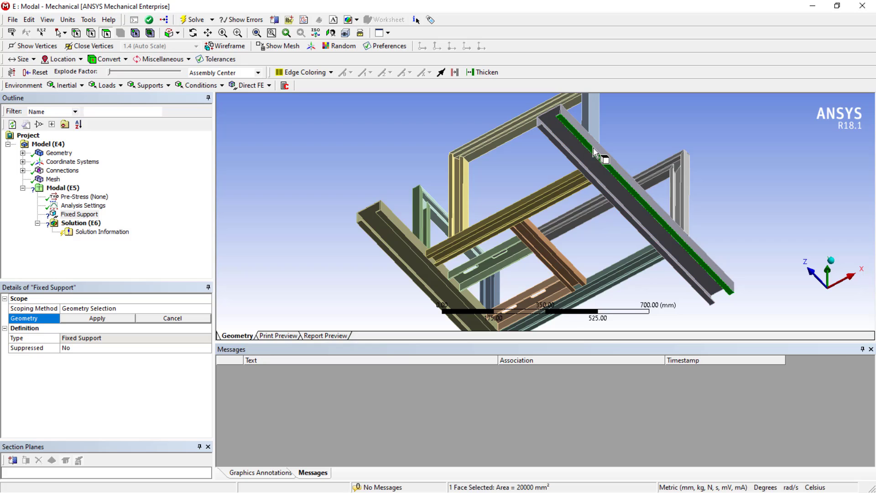
ctrl+click(576, 165)
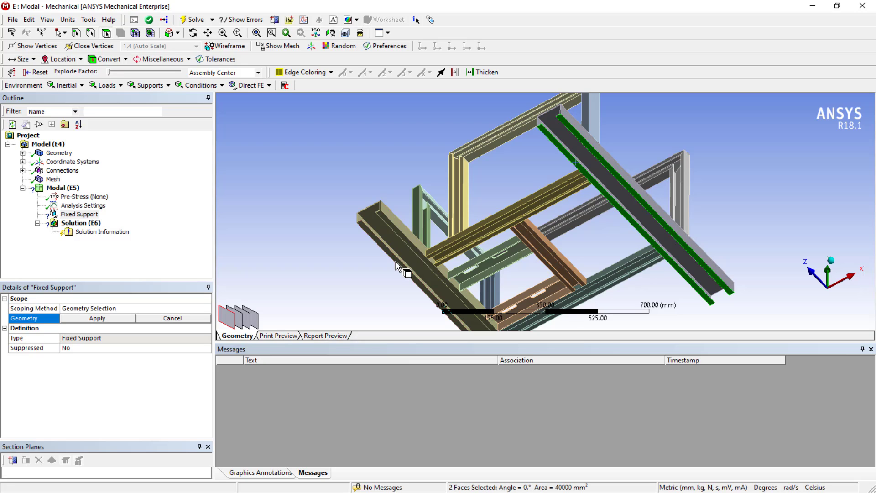
ctrl+click(411, 262)
ctrl+click(418, 256)
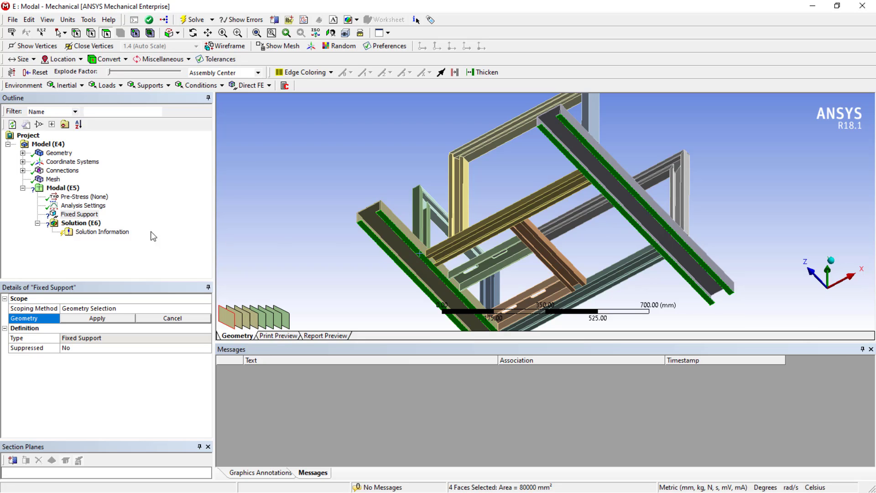
click(111, 316)
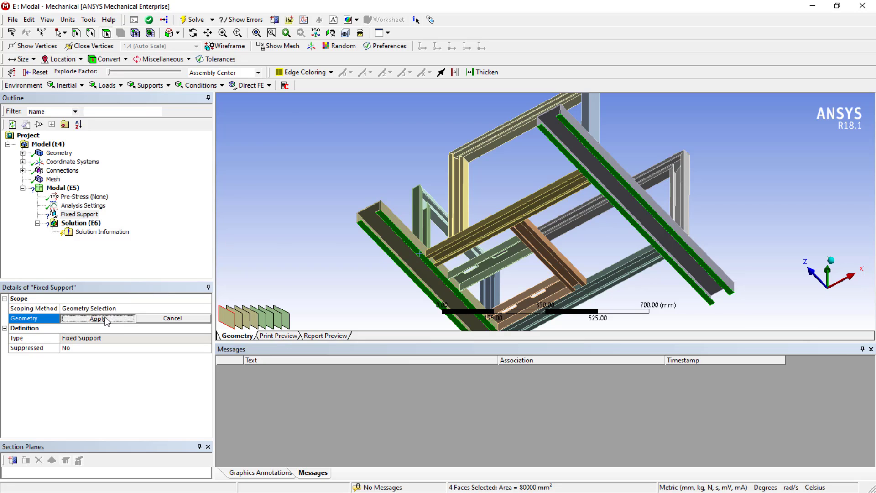
- Set the maximum number of modes to find to 250 in the modal analysis settings
click(81, 206)
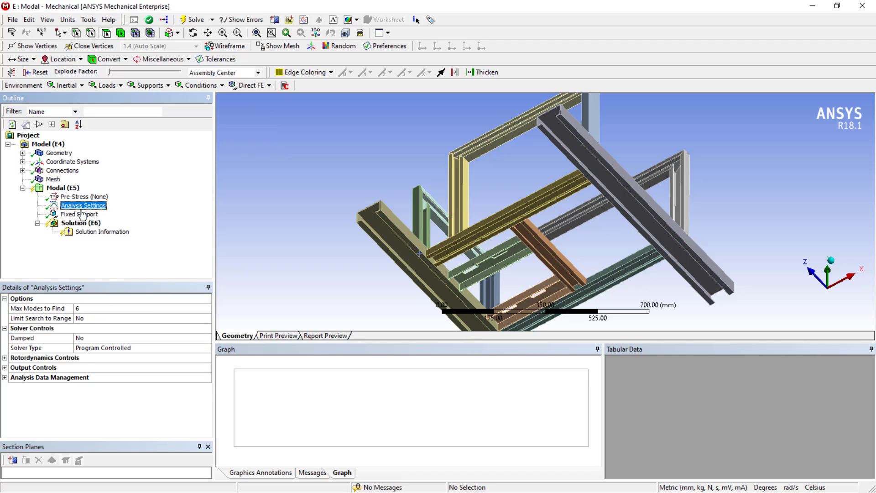
click(93, 310)
click(94, 311)
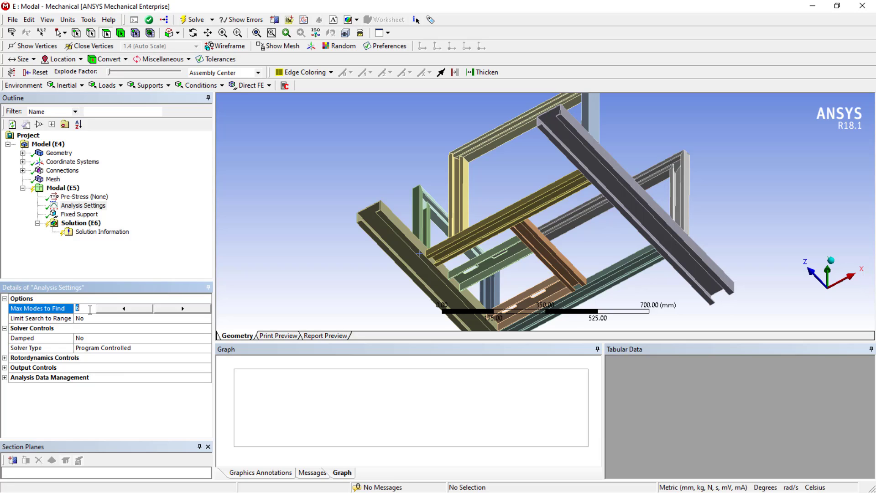
text(250)
click(102, 401)
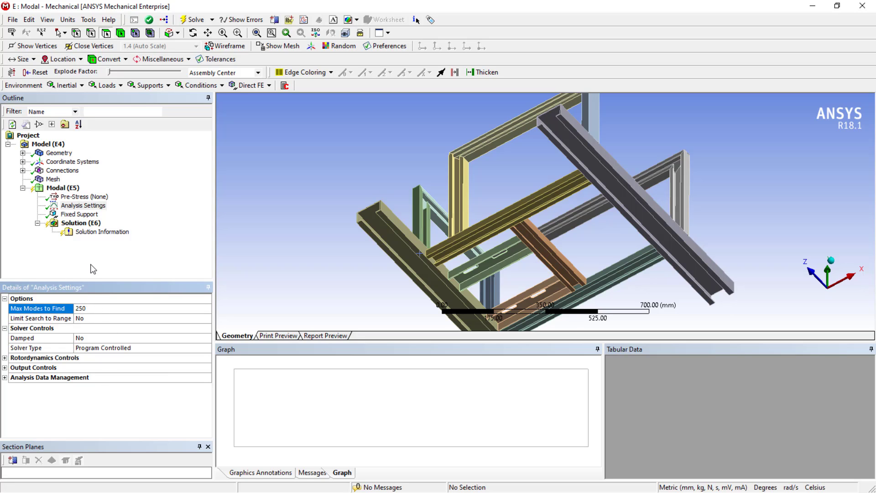
click(90, 264)
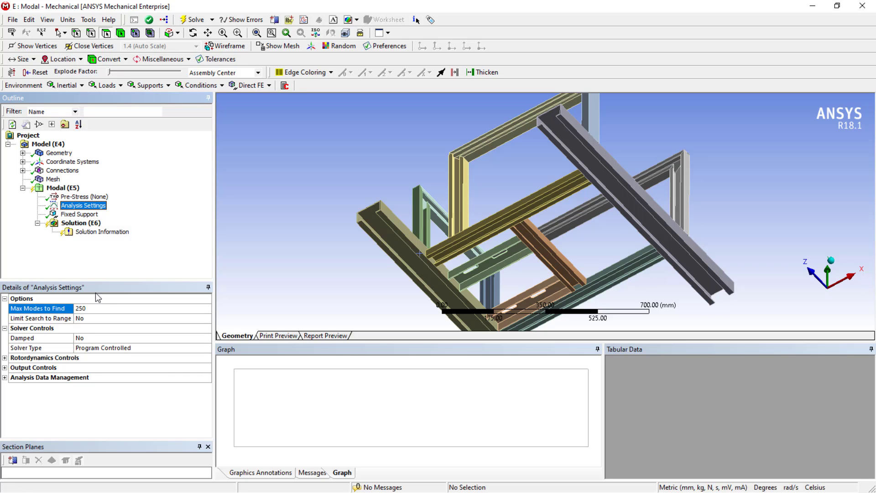
- Look over the whole frame and show the details of the modal analysis's Solution
scroll(451, 165, up, 3)
scroll(451, 166, down, 5)
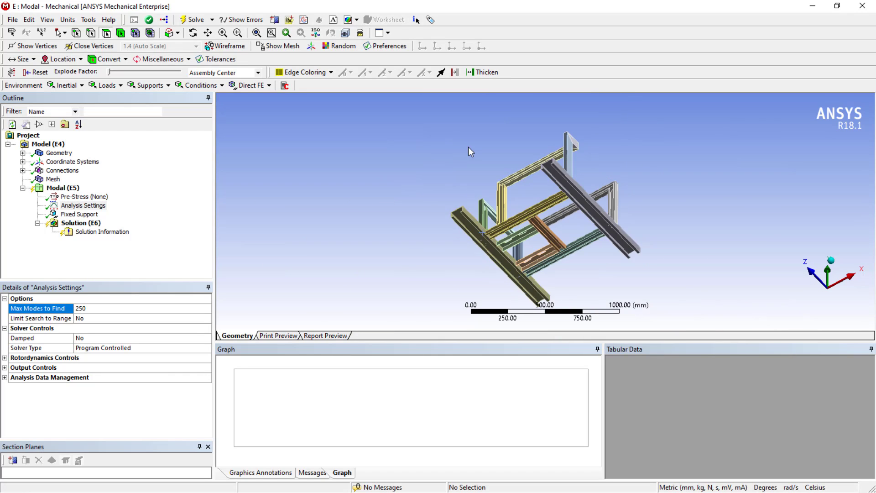
middle_drag(469, 149, 469, 197)
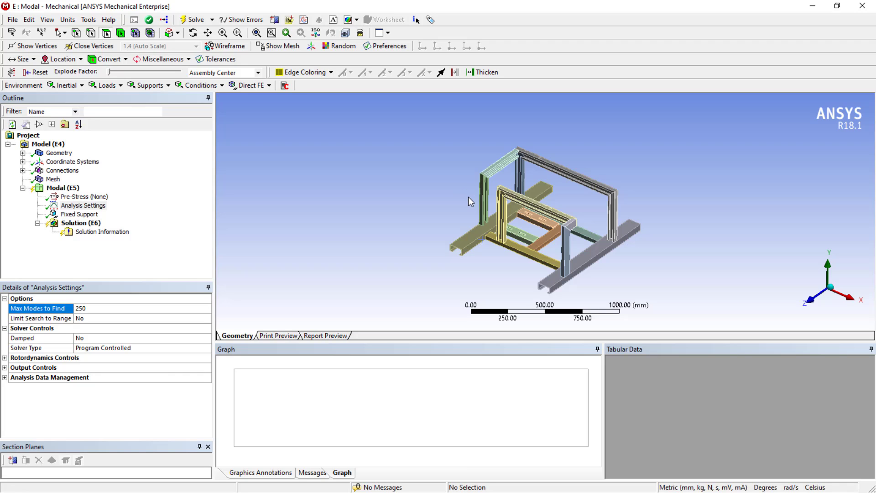
middle_drag(349, 275, 437, 226)
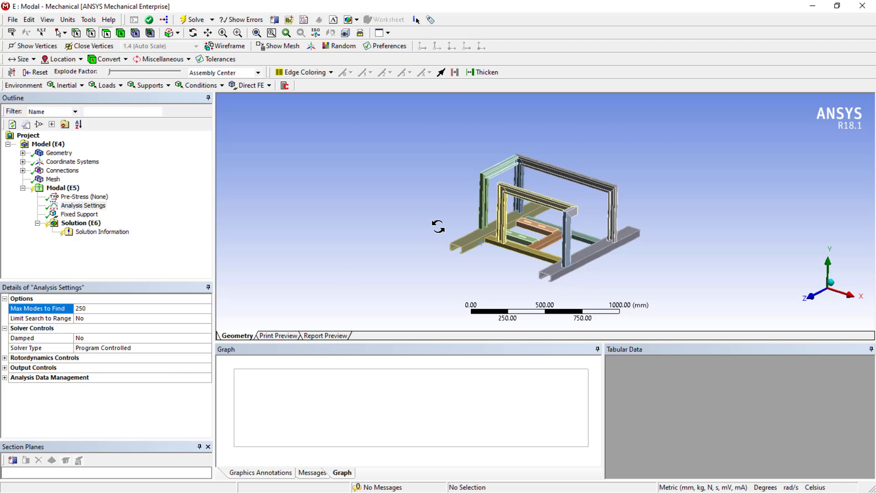
click(80, 224)
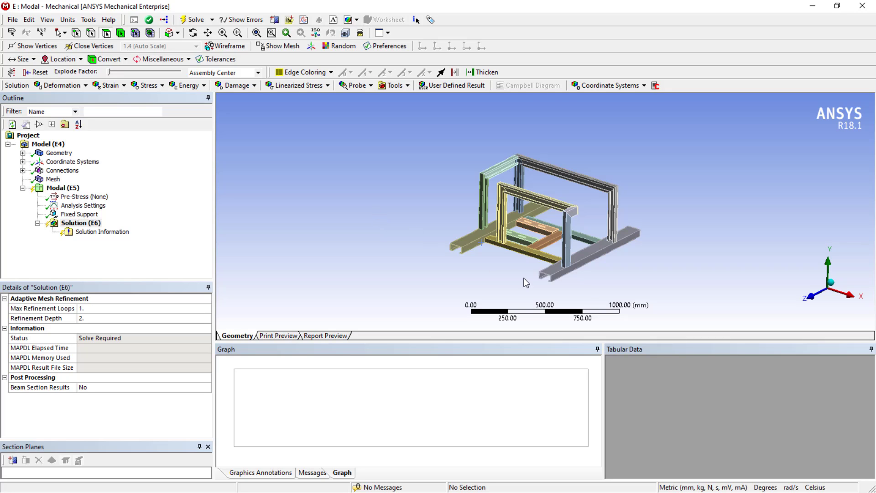
mouse_move(525, 281)
middle_down()
mouse_move(520, 262)
mouse_move(522, 277)
middle_up()
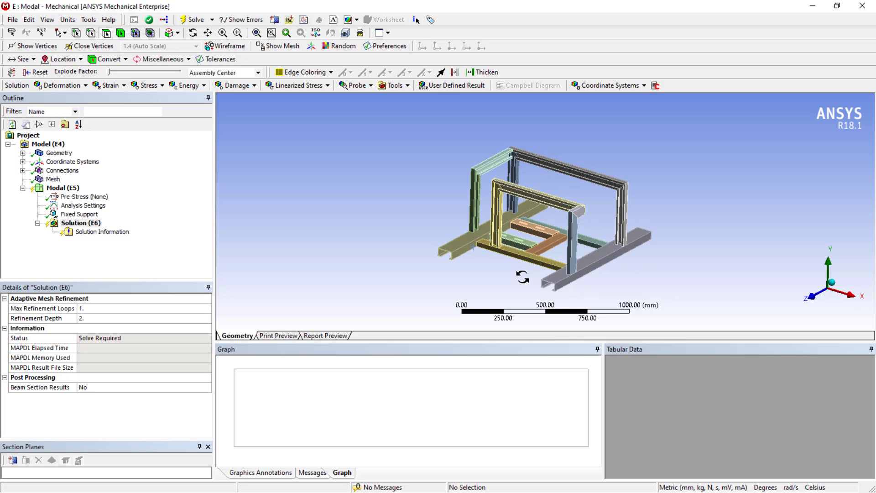
mouse_move(522, 277)
middle_down()
mouse_move(529, 265)
mouse_move(515, 275)
mouse_move(514, 265)
mouse_move(518, 274)
middle_up()
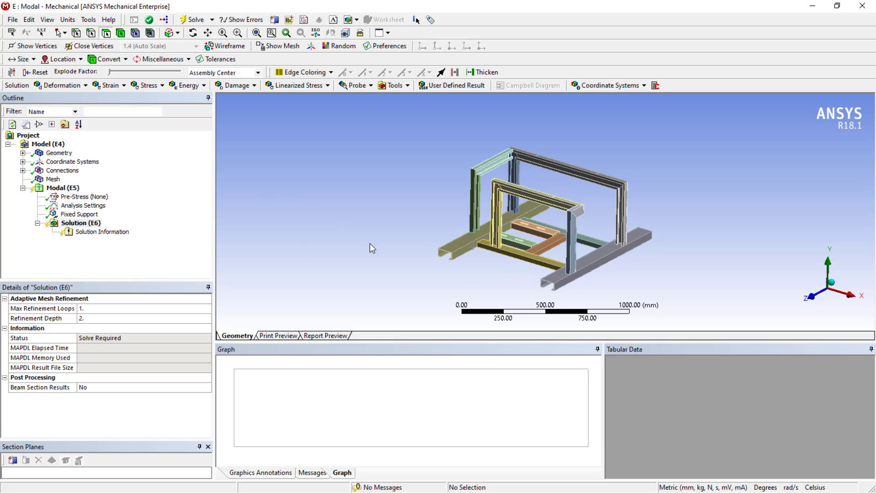
- Solve the modal analysis of the frame
middle_drag(372, 248, 371, 235)
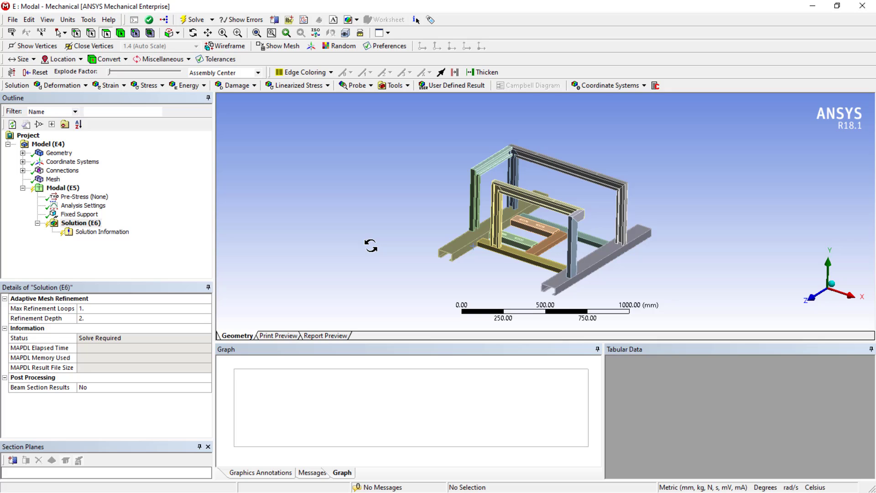
middle_drag(373, 254, 374, 246)
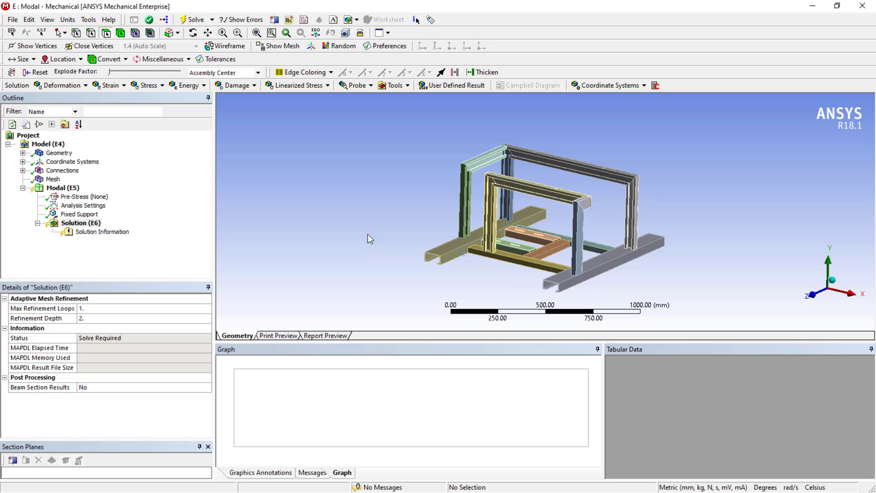
middle_drag(373, 226, 371, 229)
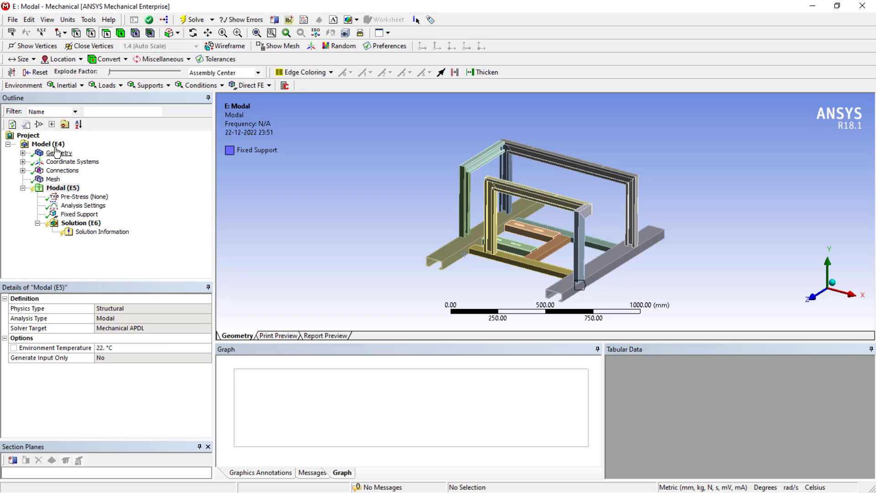
click(81, 223)
right_click(81, 223)
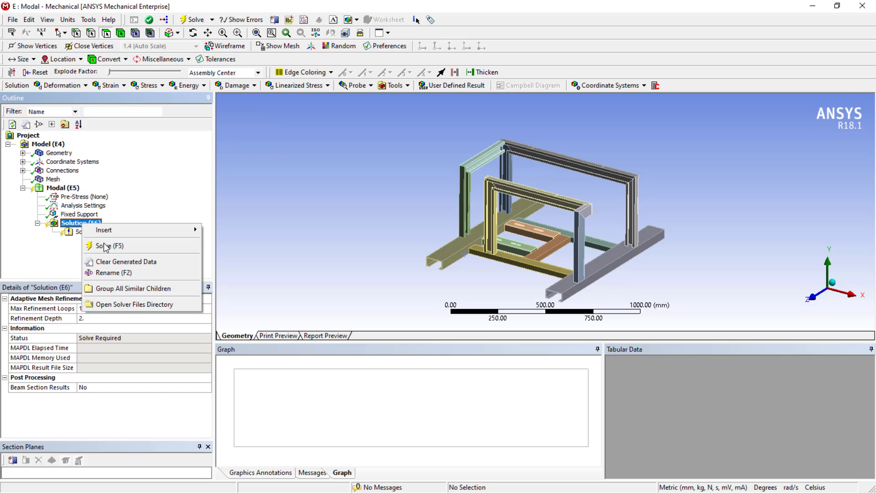
click(109, 245)
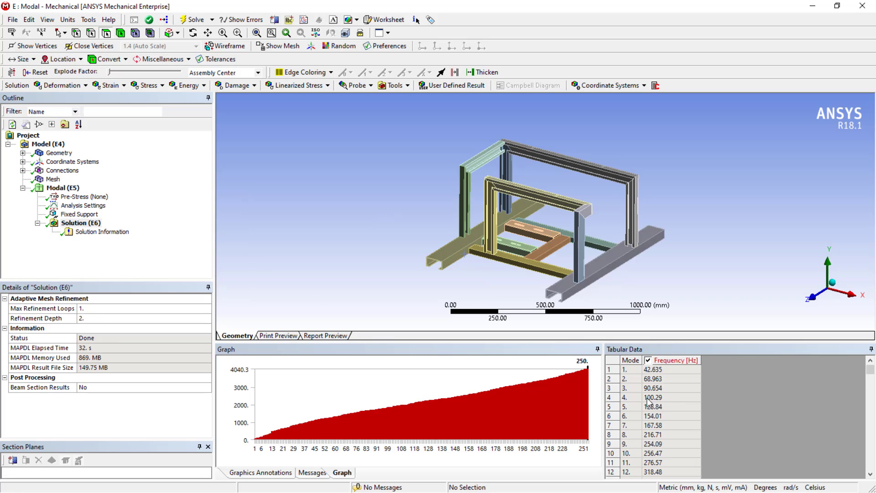
- Look through the mode frequency table and create mode shape results for the first 15 modes
scroll(669, 373, down, 20)
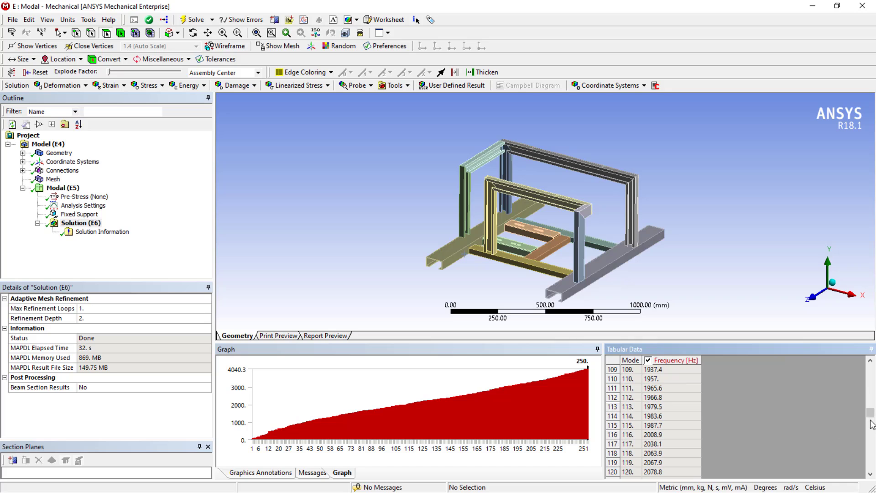
drag(870, 413, 870, 369)
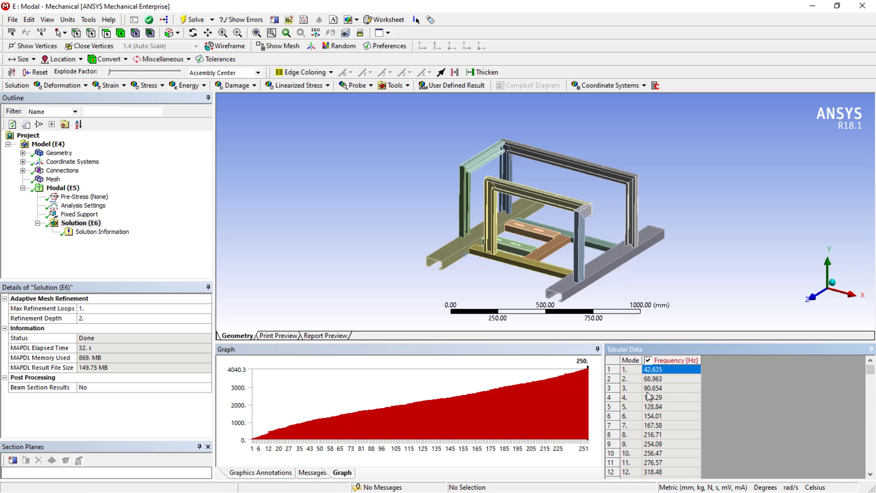
scroll(658, 465, down, 1)
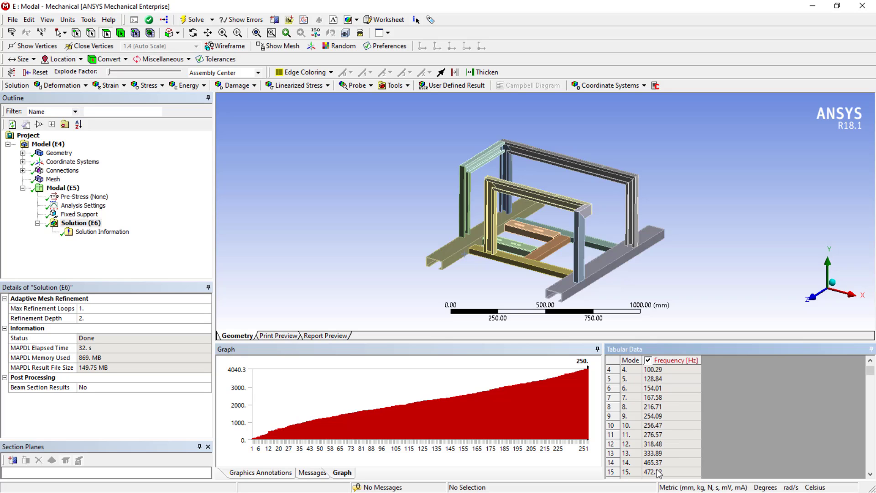
key(ctrl+a)
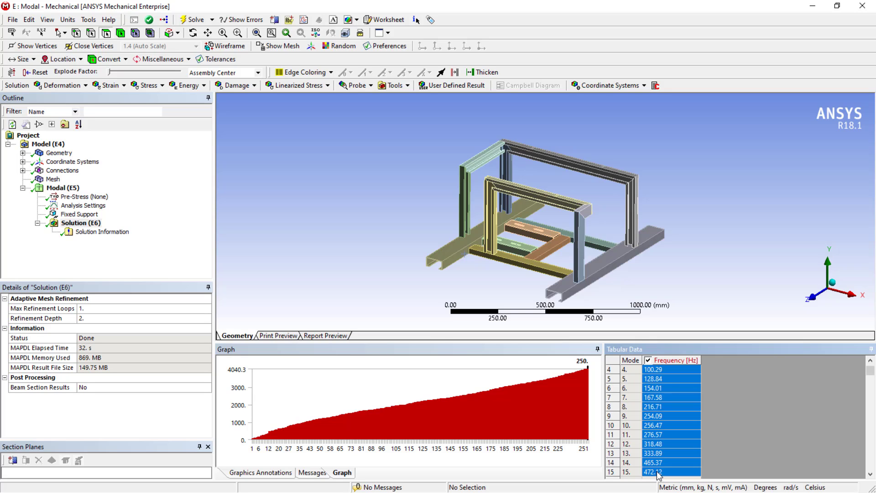
right_click(658, 475)
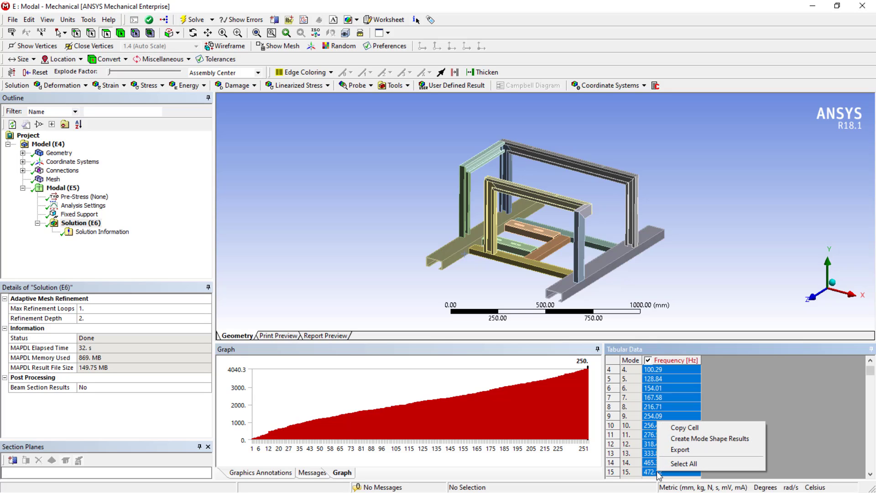
click(689, 438)
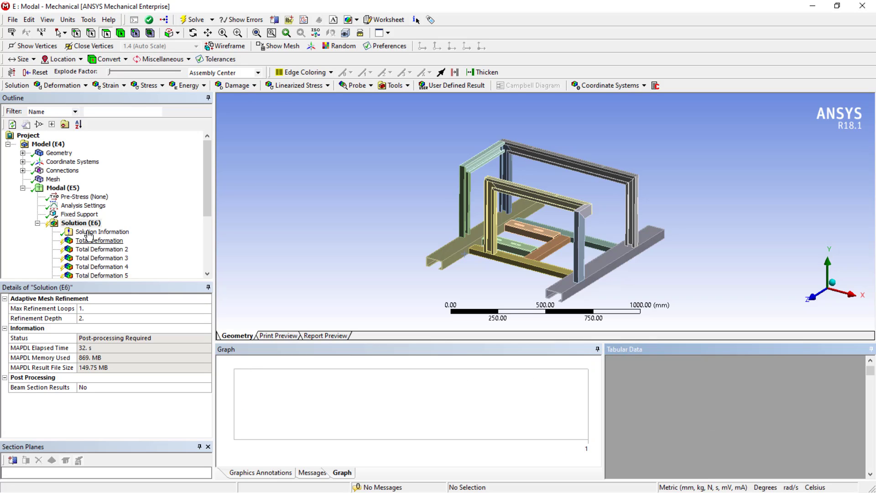
- Evaluate all the new total deformation results and enlarge the outline to fit the whole result list
scroll(89, 236, down, 4)
scroll(75, 226, up, 4)
right_click(73, 224)
click(109, 248)
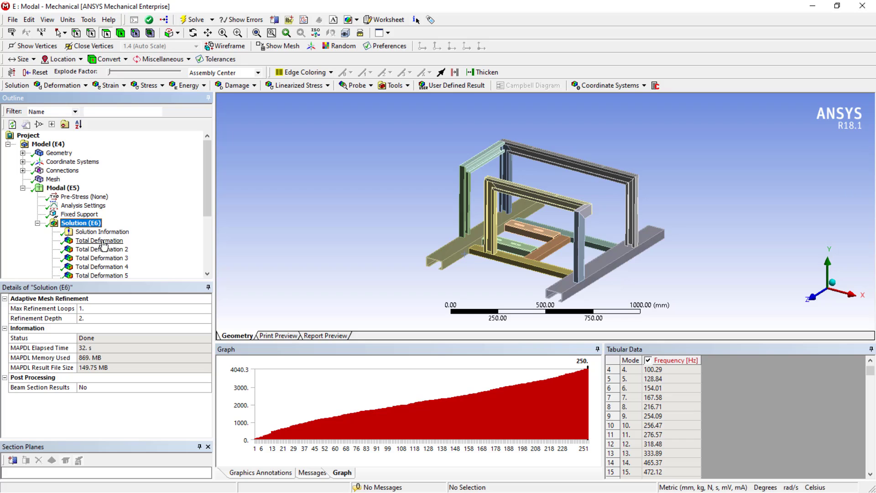
scroll(114, 250, down, 3)
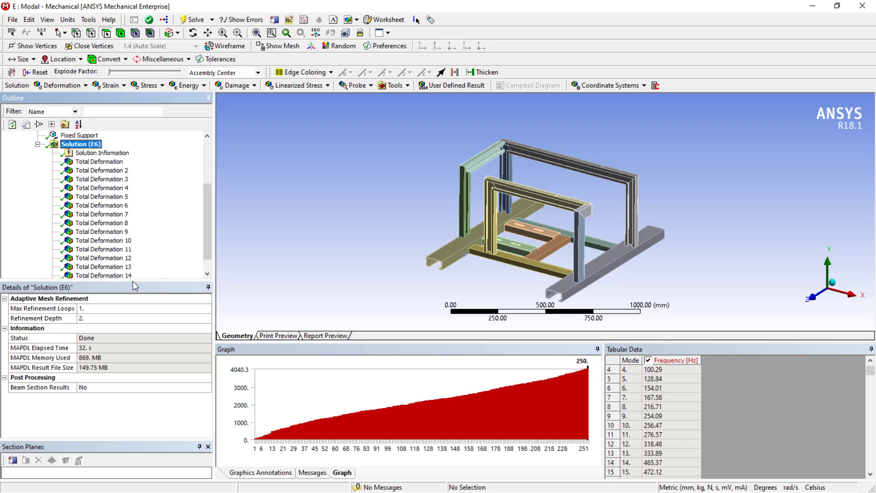
drag(133, 282, 112, 408)
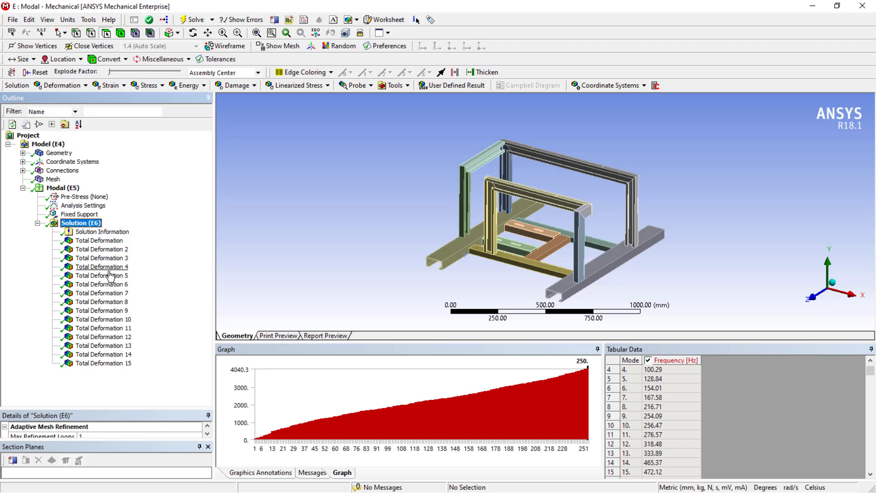
- Animate the first mode's Total Deformation result and examine the frame's motion from several sides
click(98, 242)
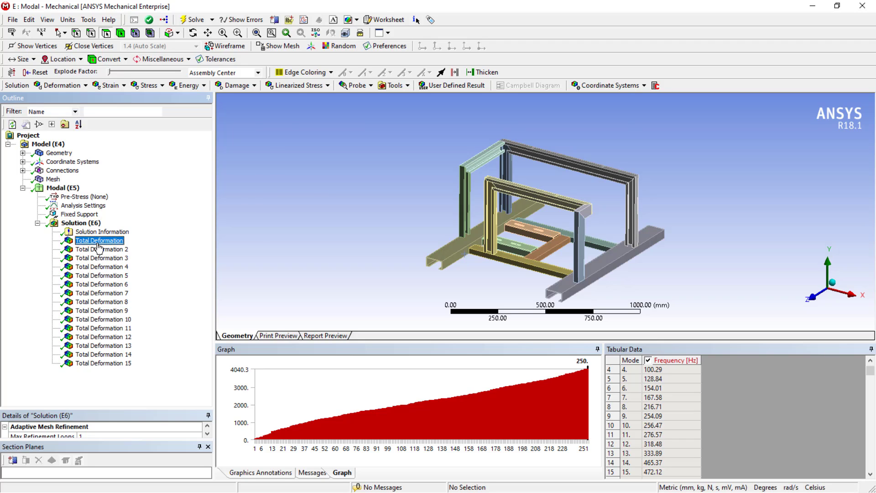
mouse_move(489, 253)
middle_down()
mouse_move(461, 257)
mouse_move(490, 262)
mouse_move(483, 269)
middle_up()
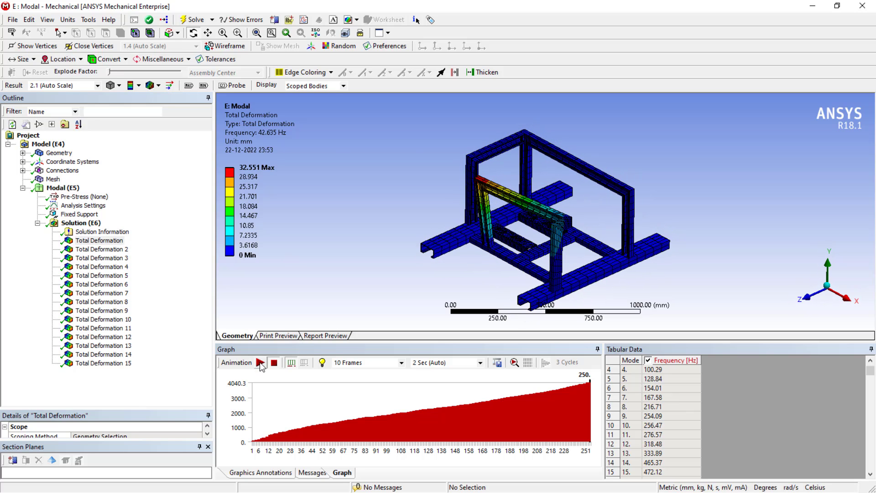
click(260, 363)
middle_drag(383, 274, 406, 286)
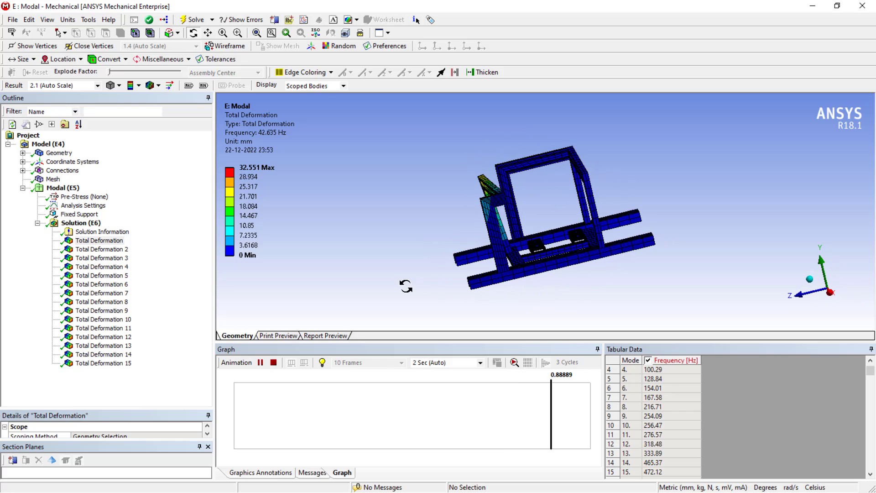
middle_drag(479, 276, 516, 196)
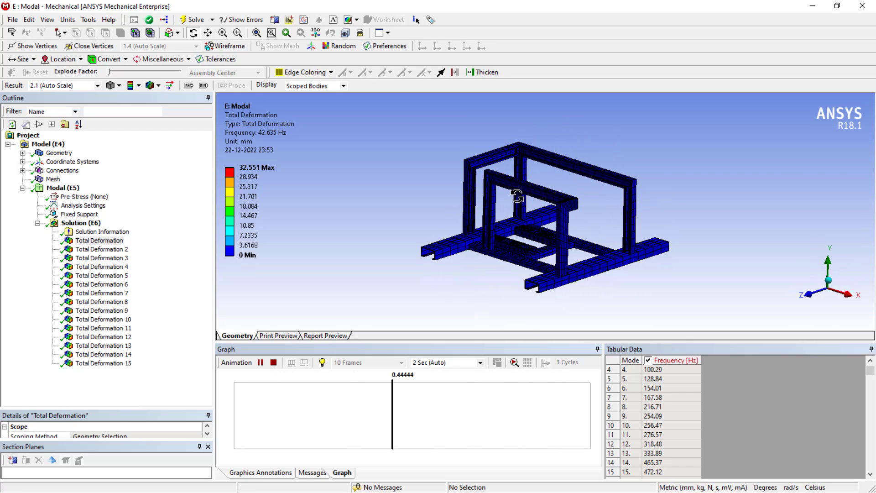
- Play the animation of Total Deformation 2, stop it and check the first modes in the frequency table
click(111, 249)
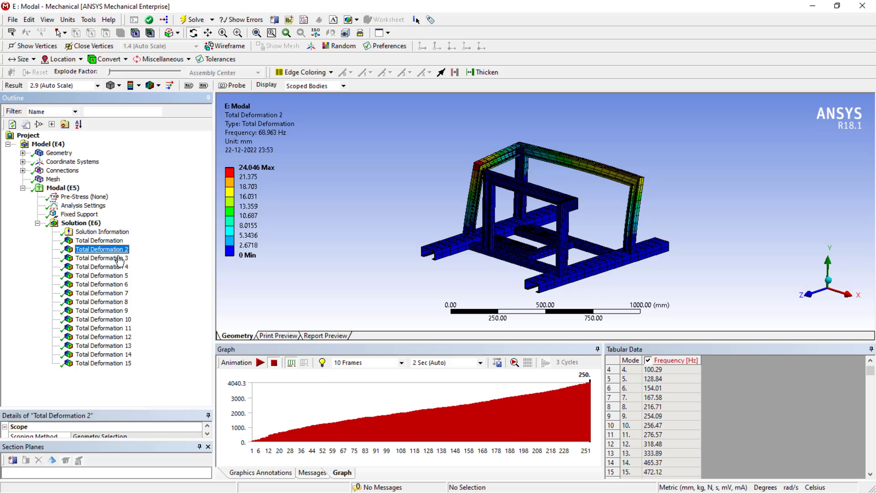
click(259, 362)
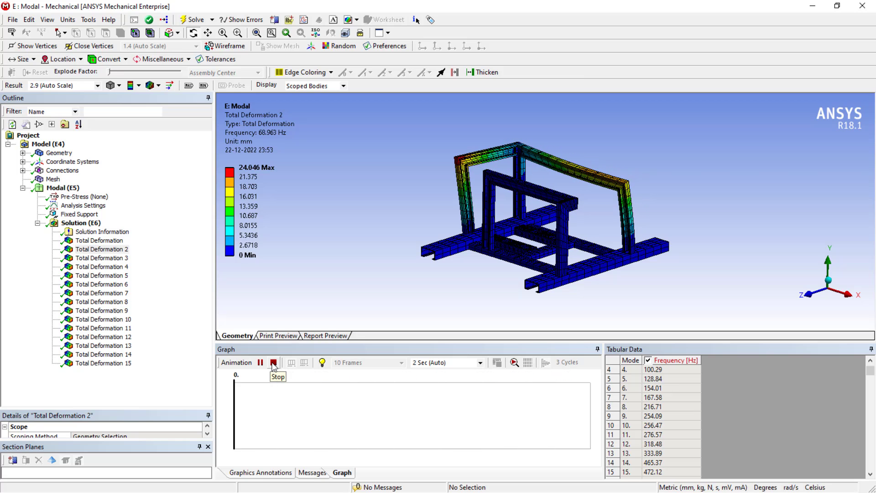
click(273, 362)
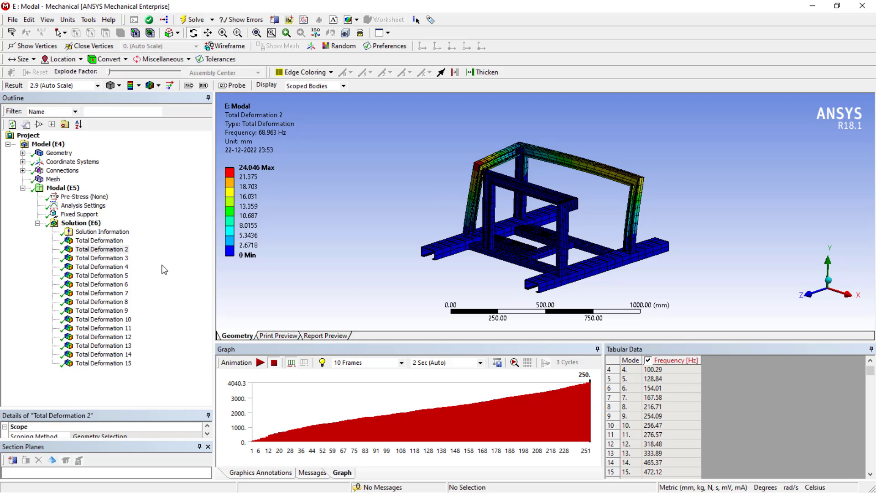
scroll(652, 377, up, 1)
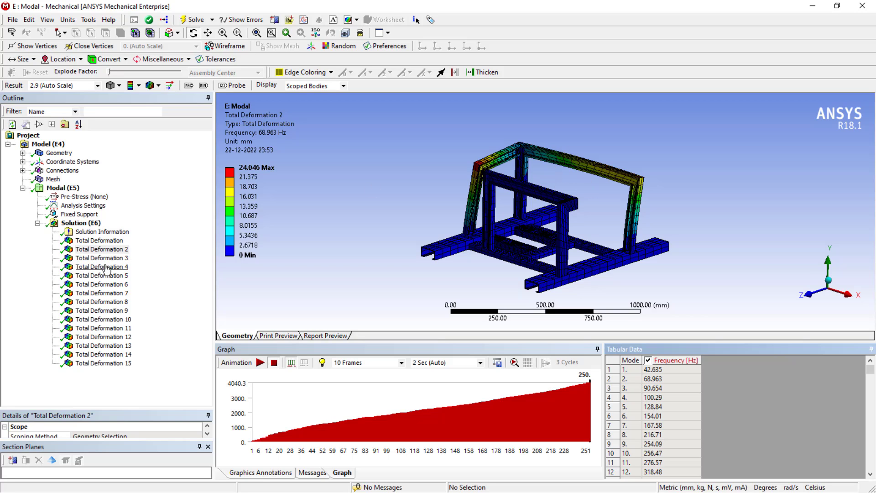
- Review the mode shapes from Total Deformation 3 on, then animate Total Deformation 11 and compare it with the frequency table
click(105, 261)
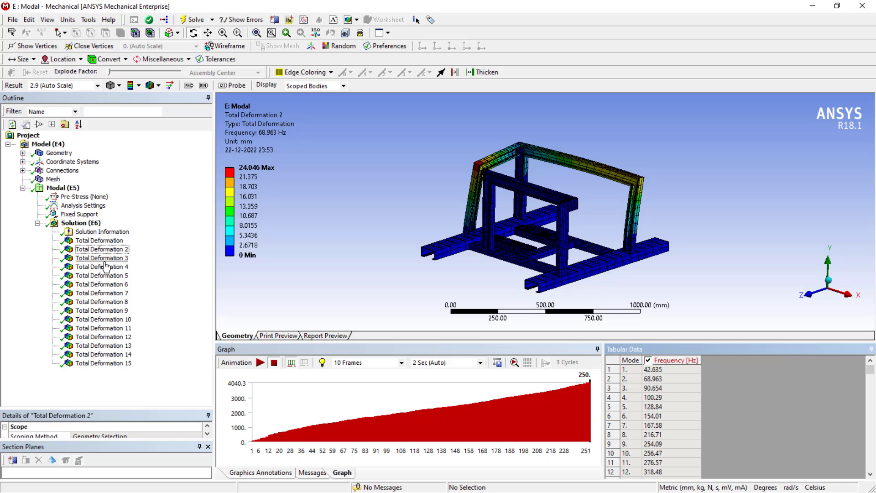
click(258, 362)
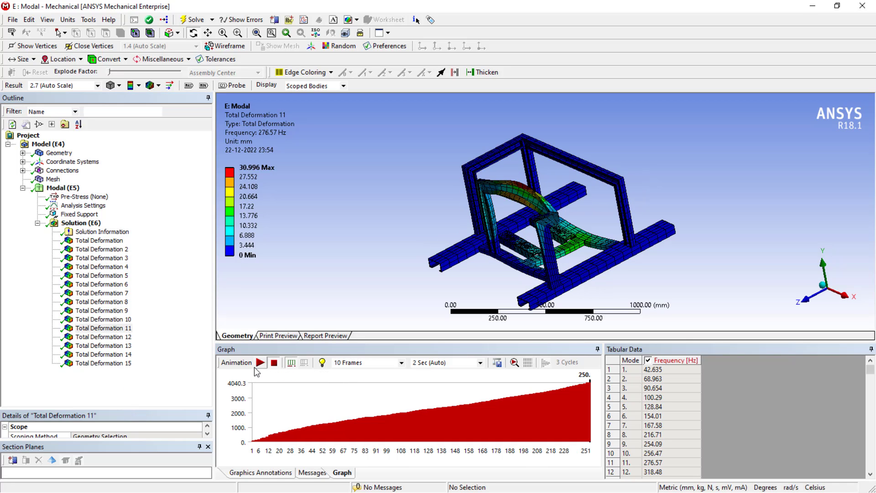
click(260, 362)
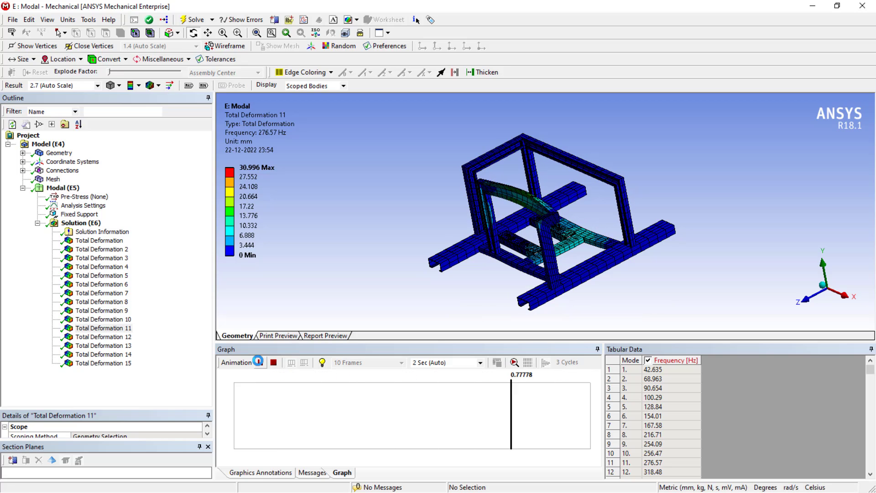
middle_drag(475, 280, 588, 214)
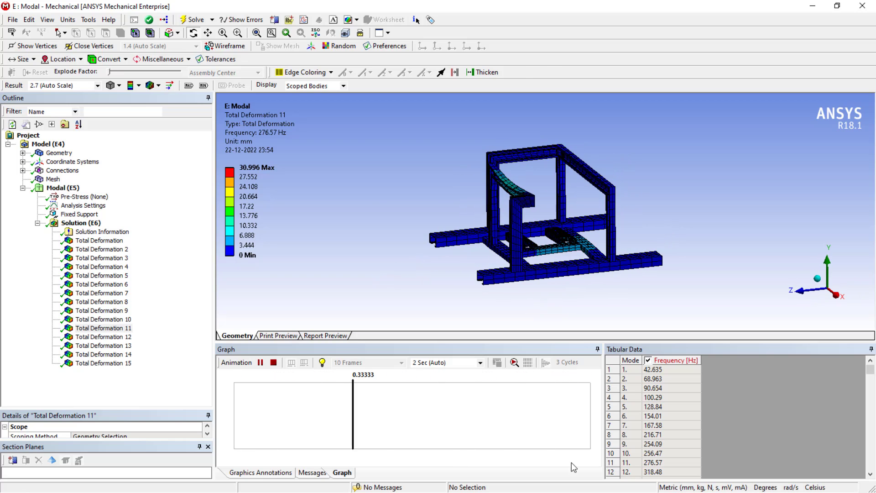
scroll(660, 464, down, 1)
scroll(648, 456, down, 1)
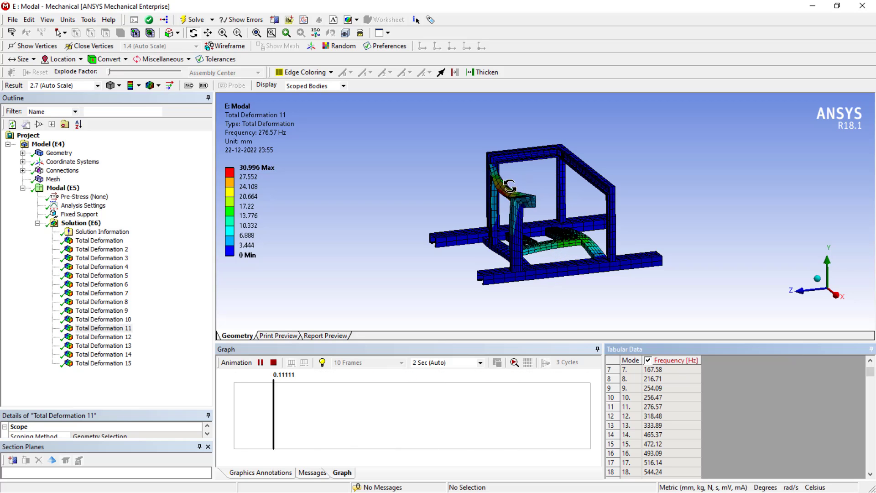
- Animate the mode shapes of Total Deformation 12 and Total Deformation 15
click(117, 337)
click(259, 363)
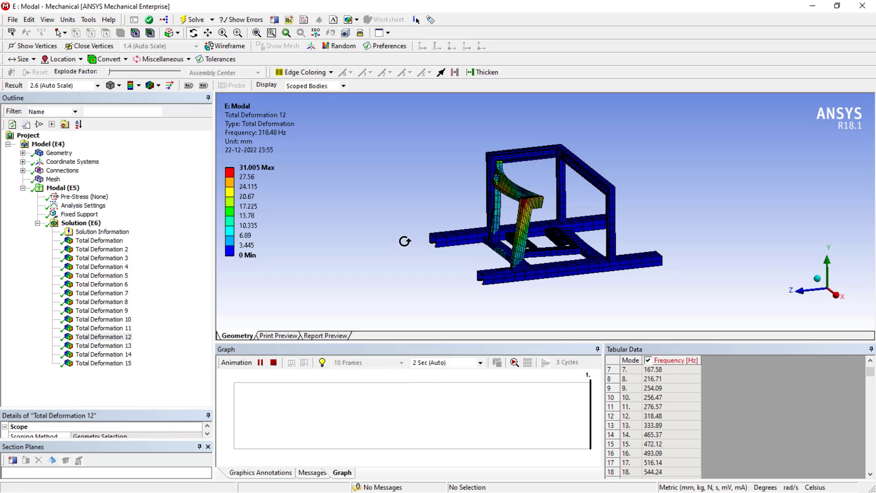
click(103, 363)
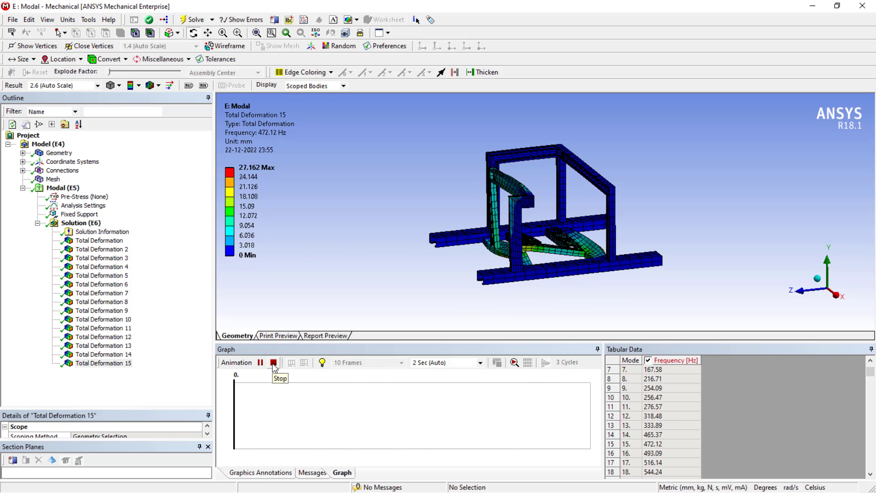
- Compare the deformation plots of Total Deformation 10, 11 and 12, examining mode 12 from another angle
click(100, 328)
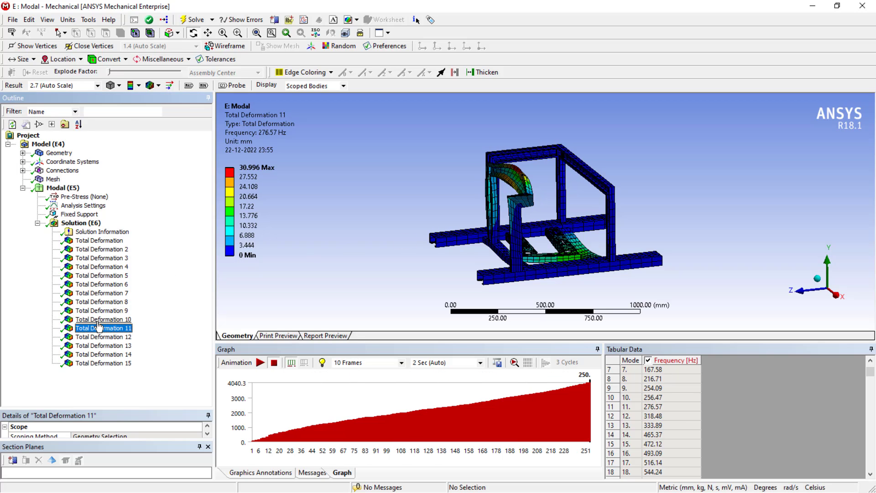
click(98, 320)
click(100, 329)
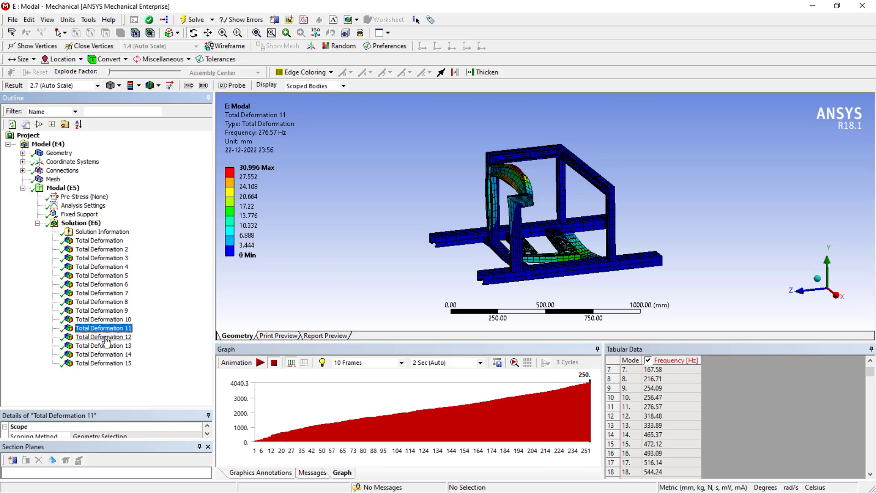
click(105, 338)
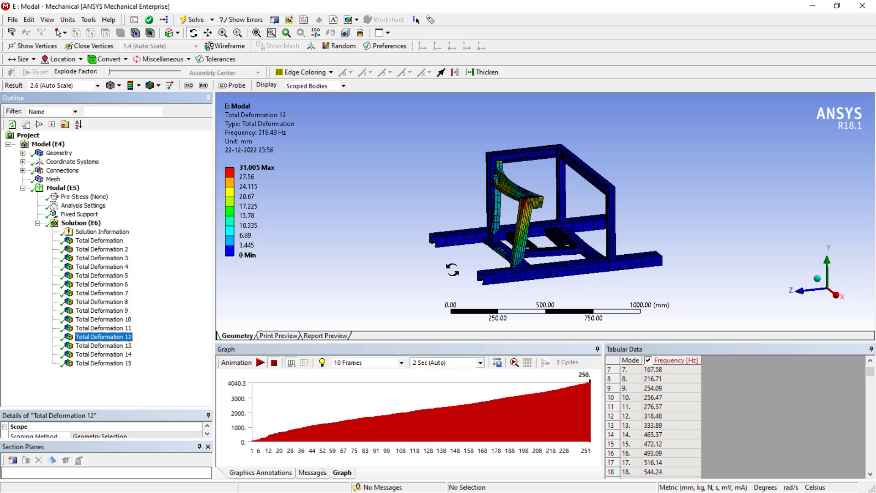
drag(452, 269, 455, 273)
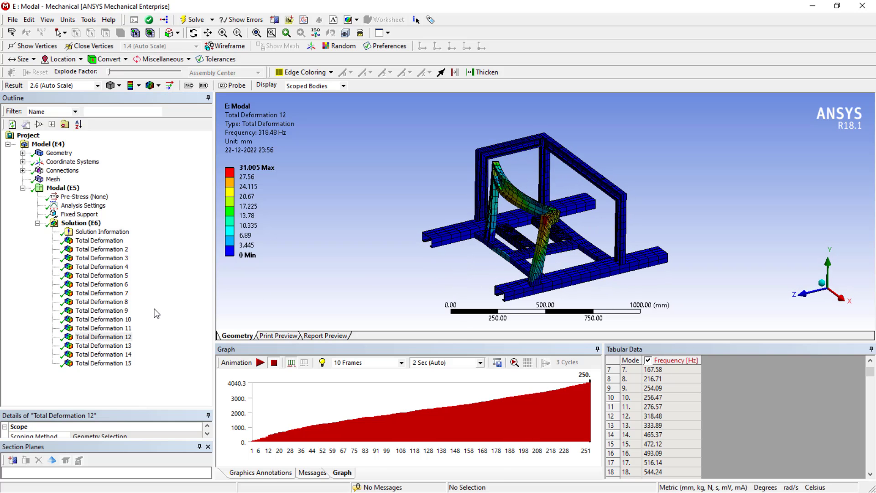
- Show the solver output of the modal solution and find the participation factor calculation for the X direction
click(93, 231)
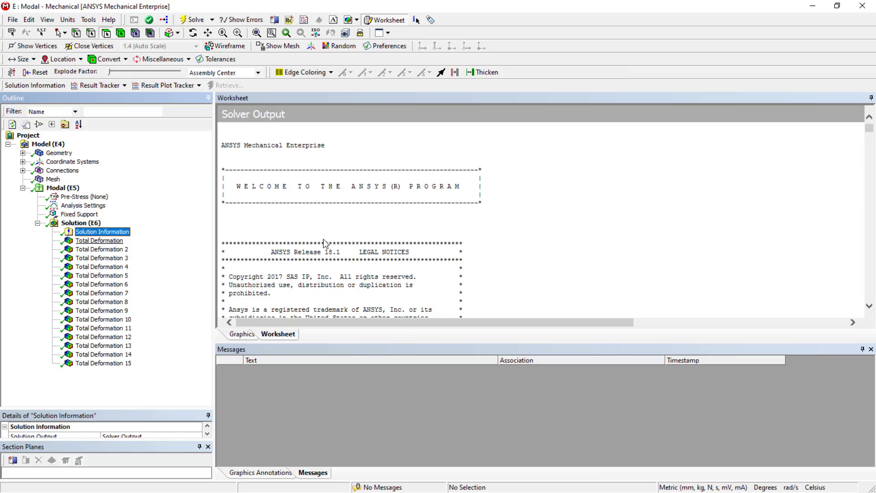
drag(870, 128, 868, 243)
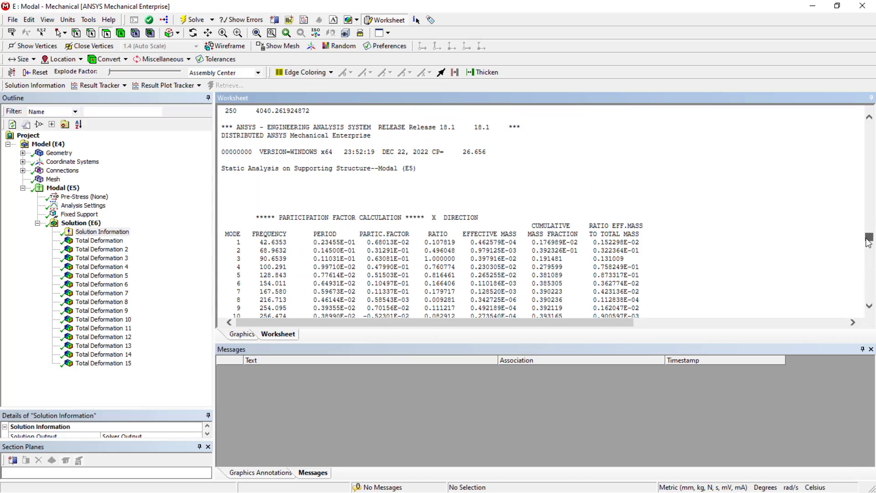
- Examine the X direction participation factor table through mode 250, including the effective mass sum and its ratio to total mass
scroll(476, 218, down, 2)
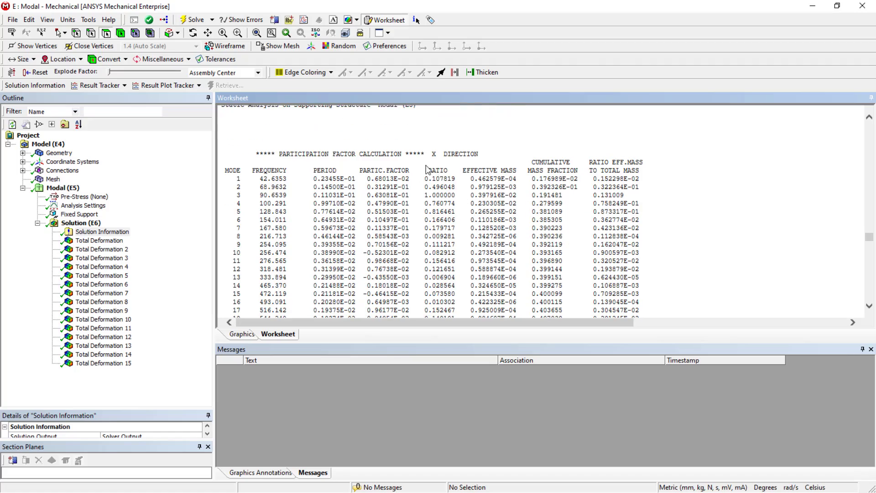
scroll(469, 170, down, 8)
scroll(473, 174, up, 6)
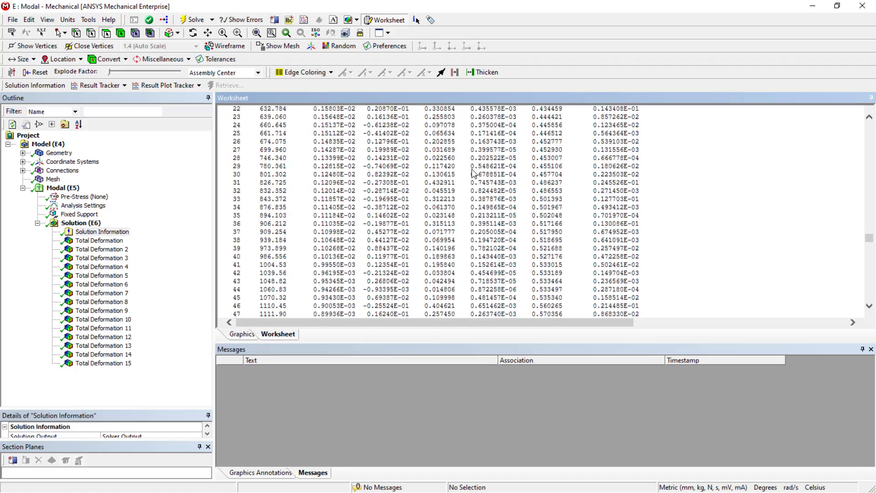
scroll(473, 174, up, 5)
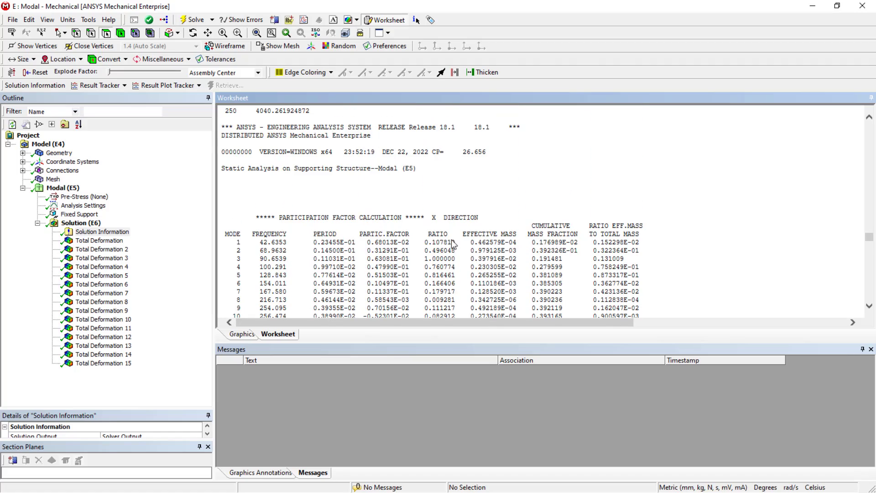
scroll(493, 236, down, 8)
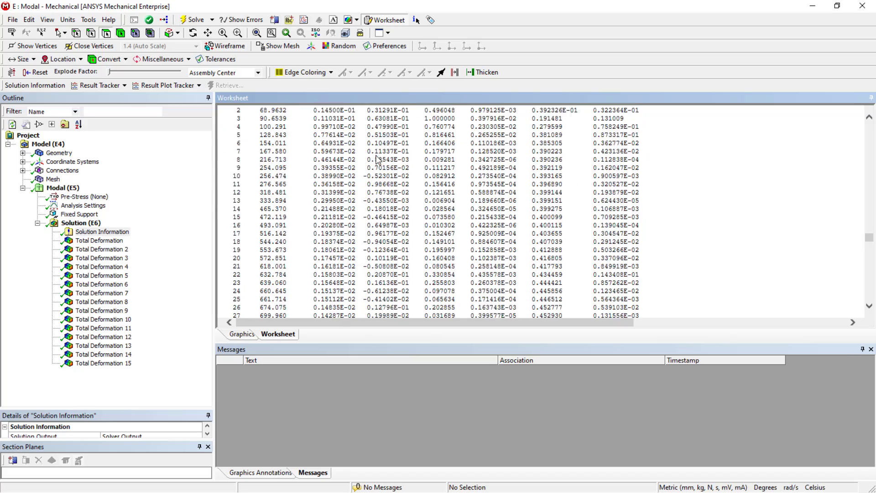
scroll(426, 173, down, 20)
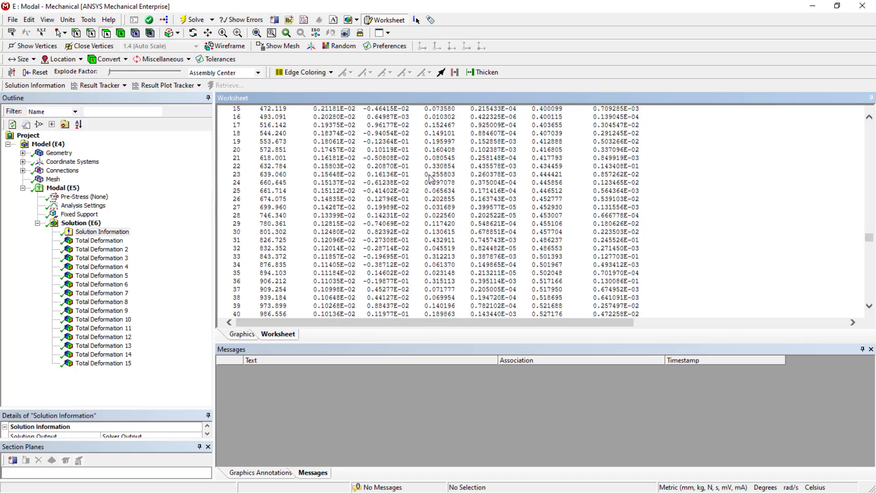
scroll(429, 183, down, 20)
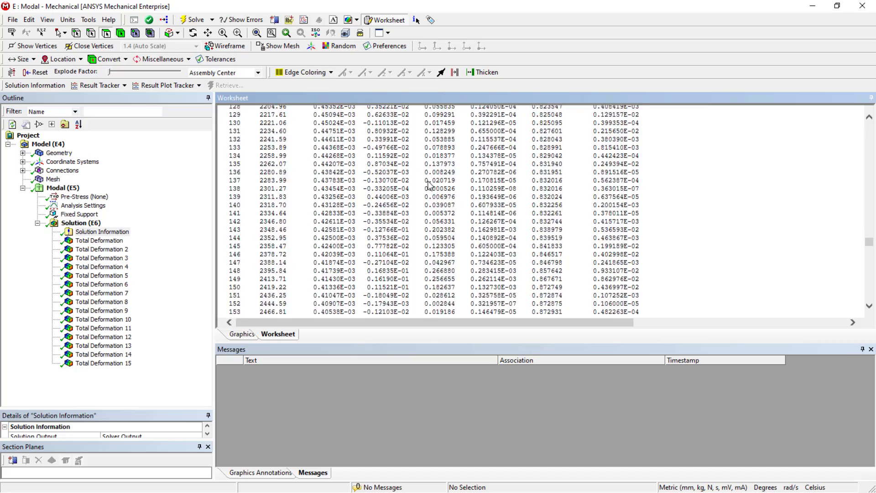
scroll(429, 183, down, 15)
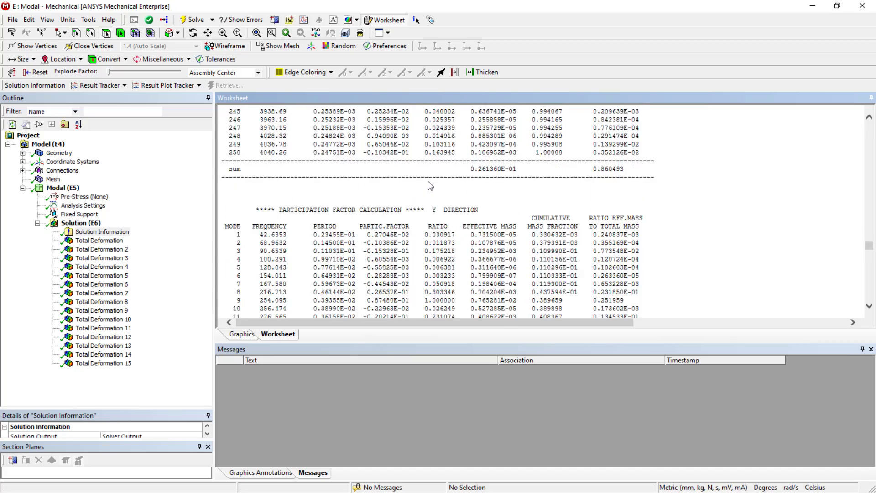
scroll(429, 183, up, 3)
- Examine the participation factor calculation for the Y direction and the start of the Z direction table
scroll(604, 171, down, 20)
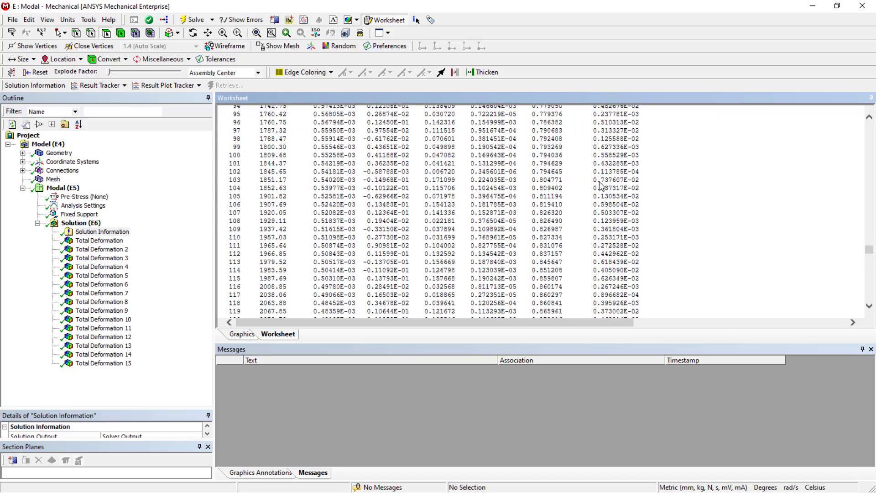
scroll(599, 181, down, 20)
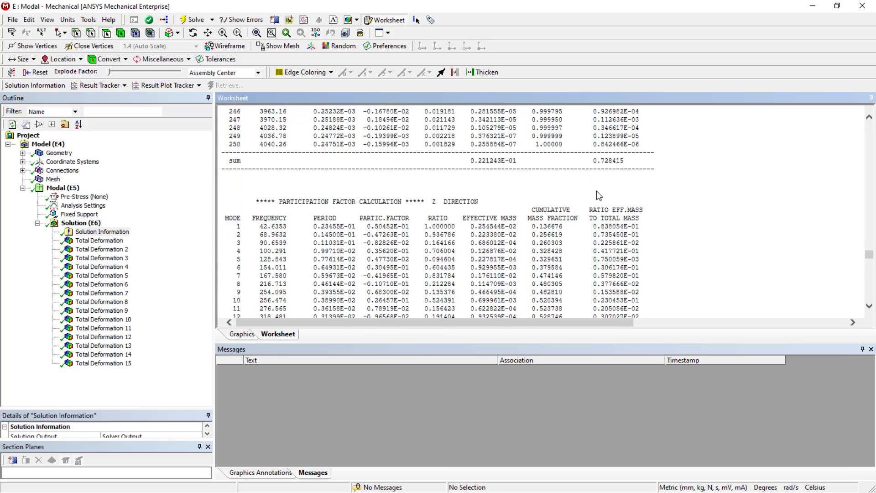
scroll(599, 196, down, 3)
scroll(599, 195, up, 3)
- Set the solution output of Solution Information to Participation Factor Summary and view the summary table
click(90, 233)
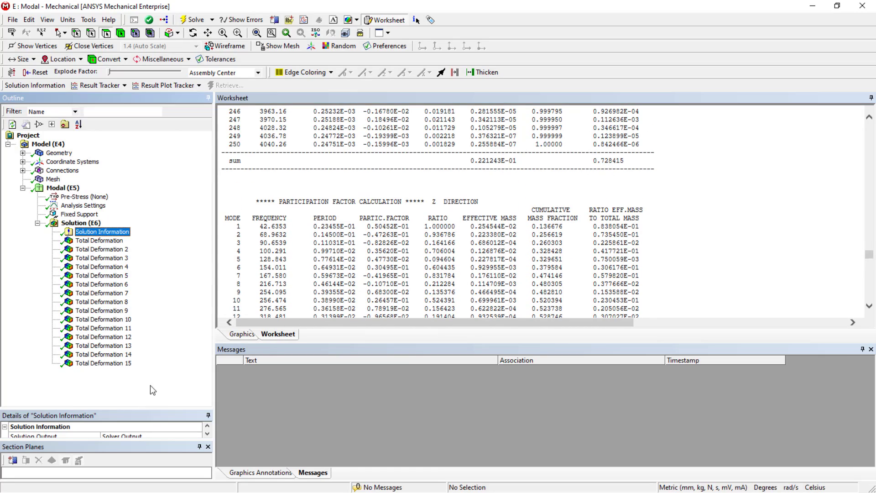
drag(150, 408, 155, 322)
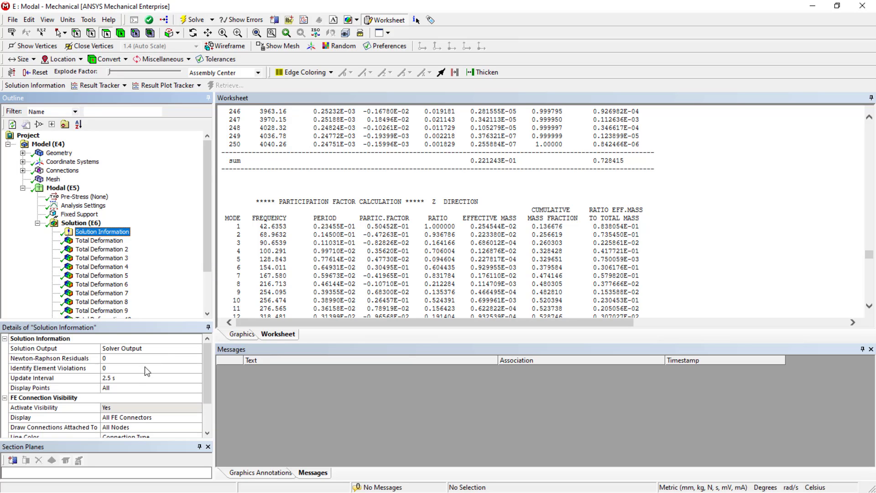
click(136, 350)
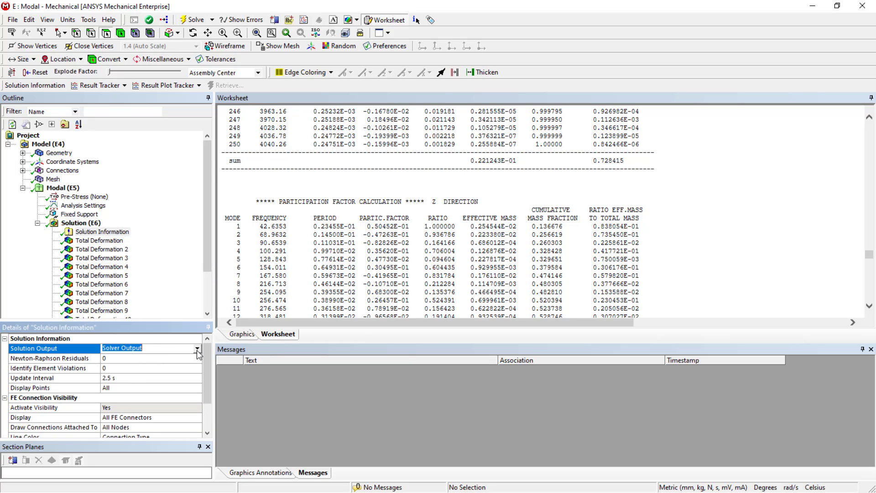
click(197, 350)
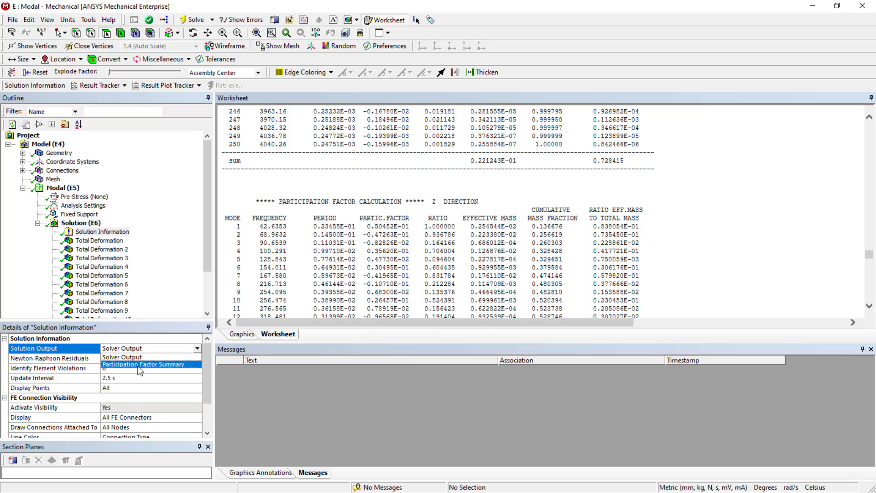
click(139, 364)
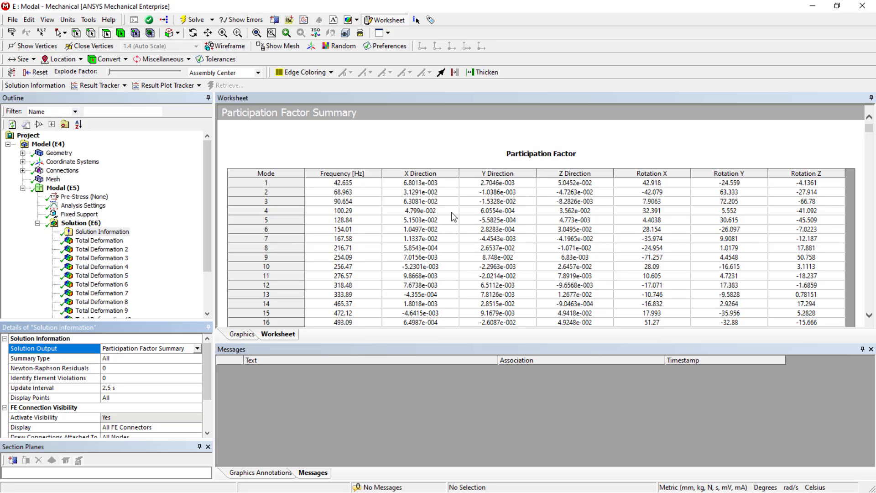
scroll(451, 212, down, 1)
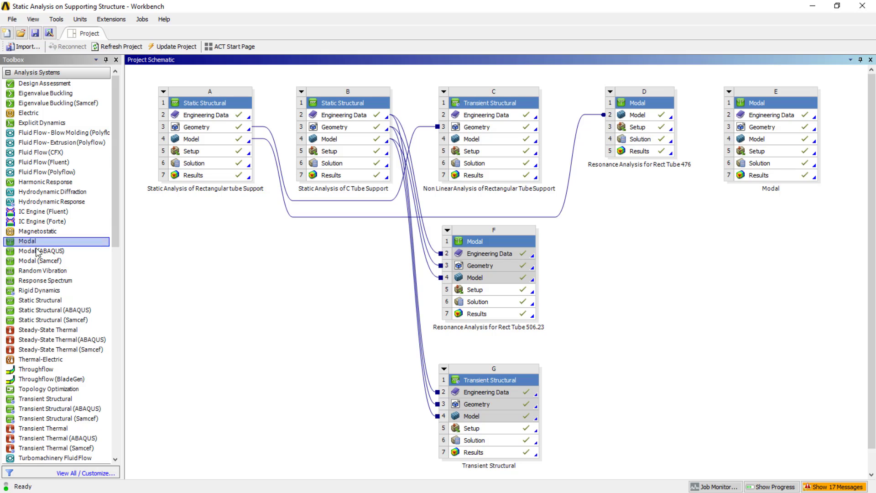
- Switch to Workbench, add a standalone Modal system beside system F, and import the "tuning fork" file from the Desktop as its geometry
drag(34, 246, 751, 254)
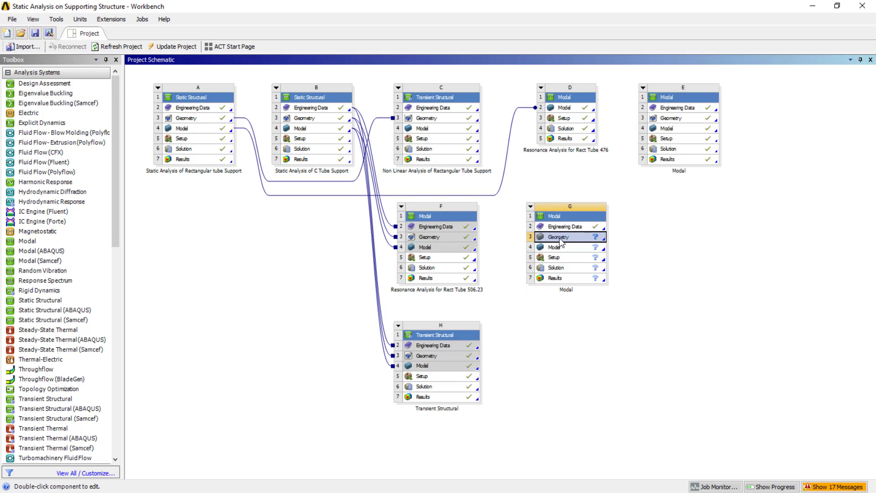
right_click(566, 241)
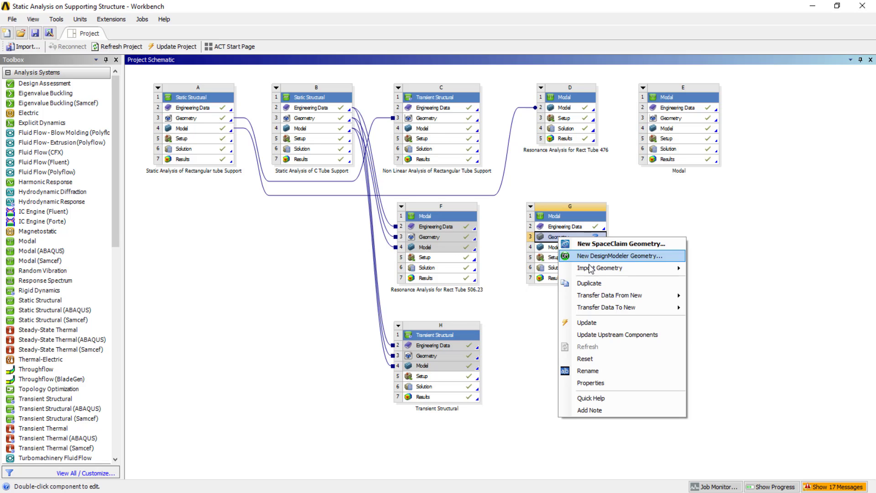
mouse_move(593, 272)
click(712, 271)
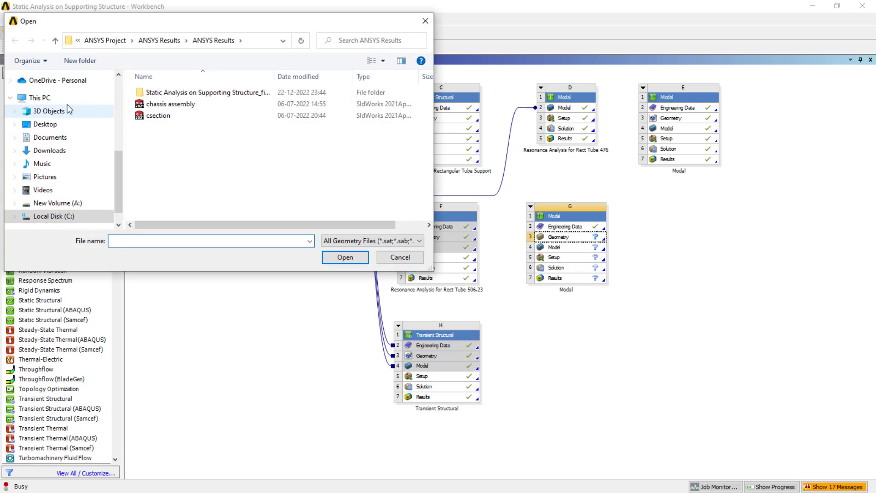
click(45, 124)
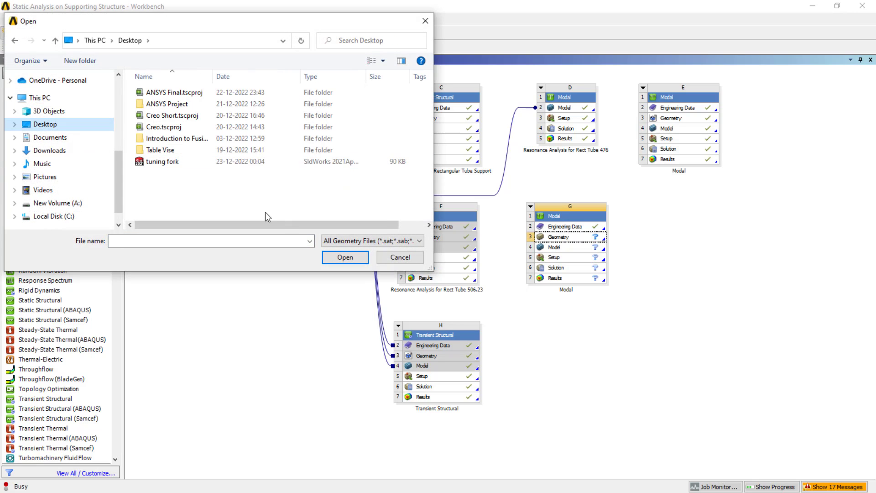
double_click(218, 163)
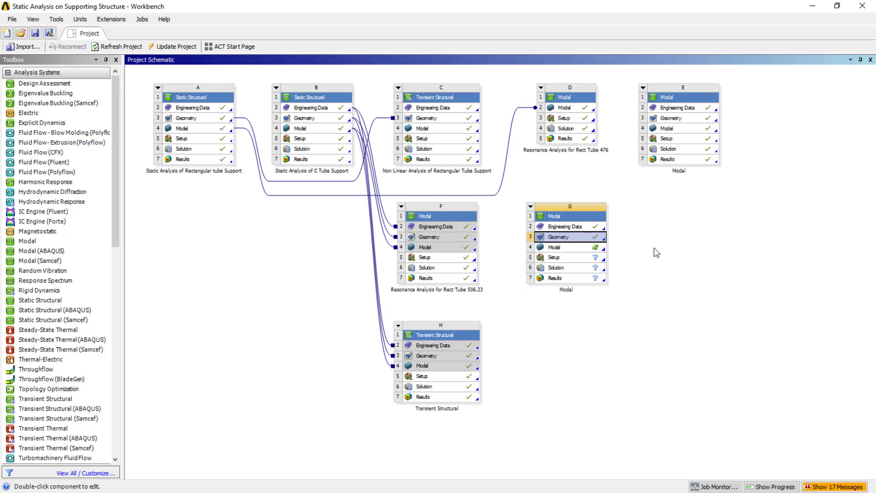
- Open the model of the new Modal system in Mechanical and inspect the tuning fork from several angles
click(574, 249)
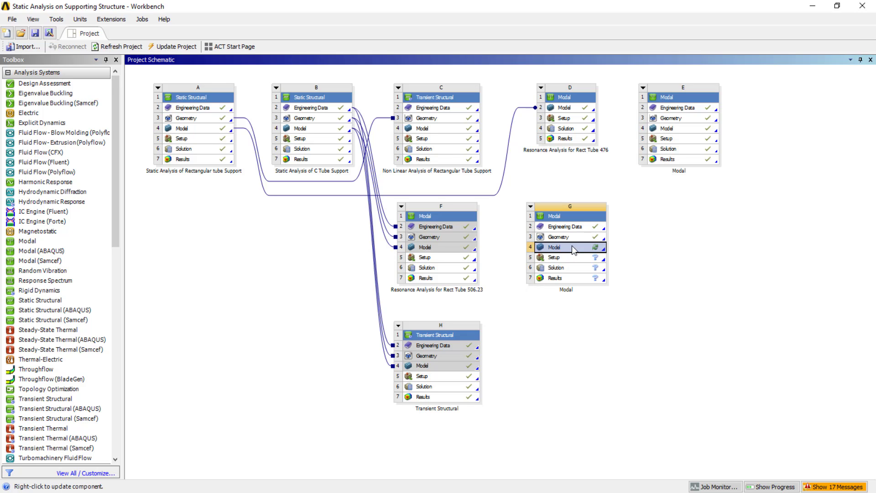
double_click(573, 248)
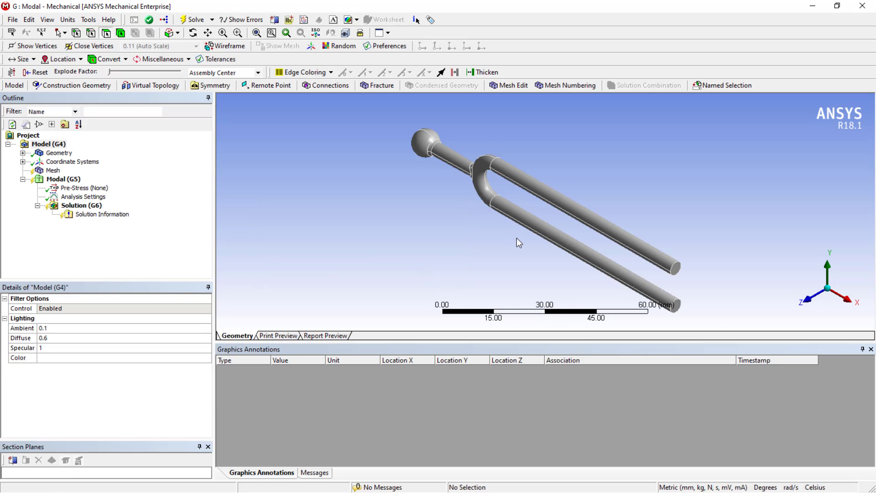
scroll(518, 240, down, 2)
middle_drag(500, 212, 488, 292)
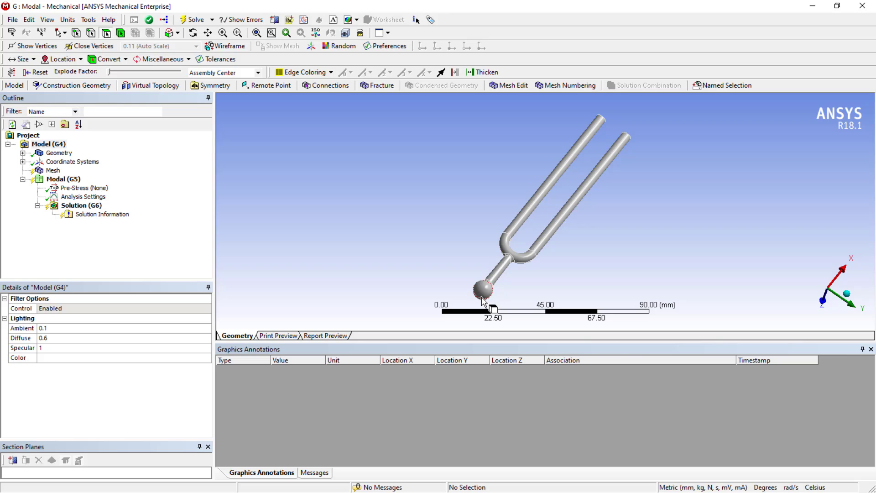
middle_drag(327, 245, 299, 226)
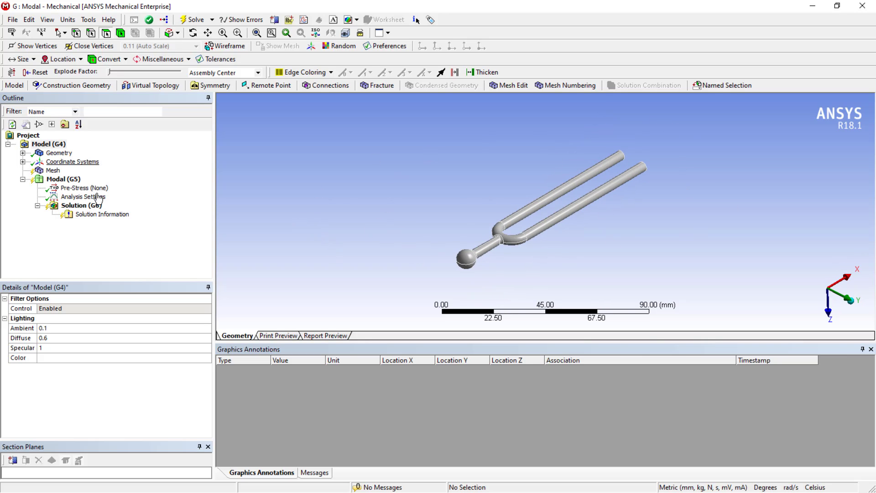
- Set the maximum modes to find to 15 in the analysis settings and solve the tuning fork's modal analysis
click(81, 205)
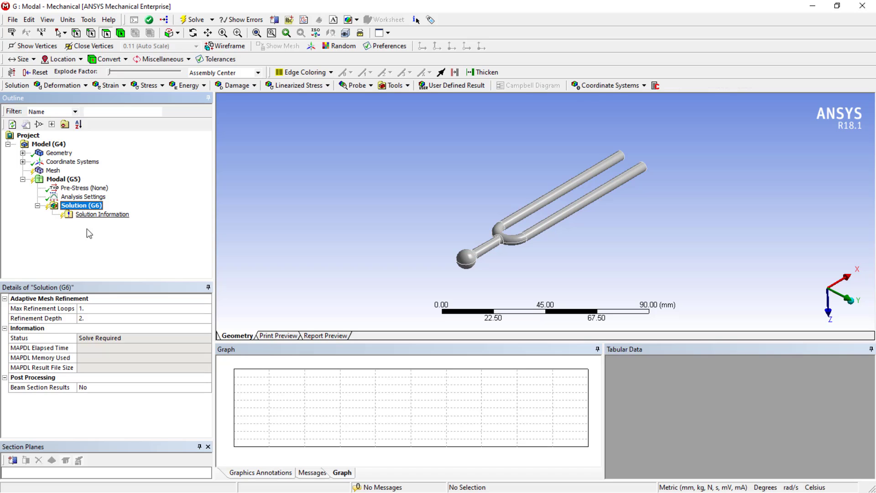
click(83, 197)
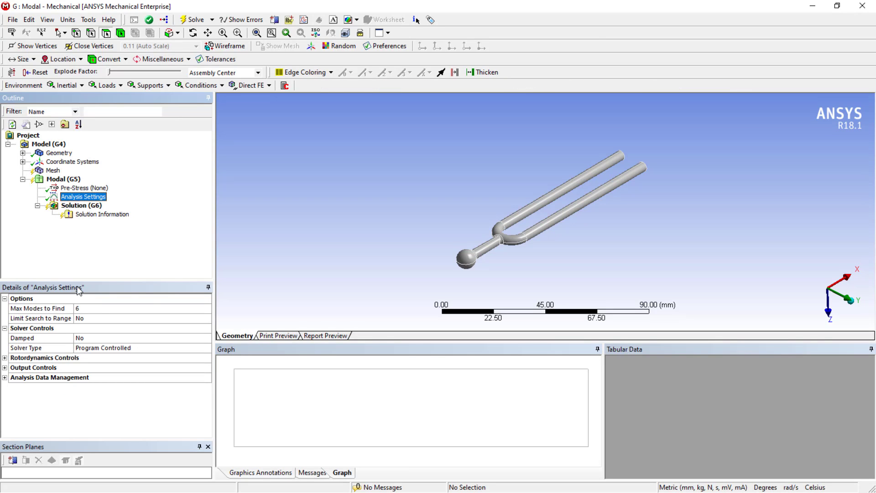
click(96, 308)
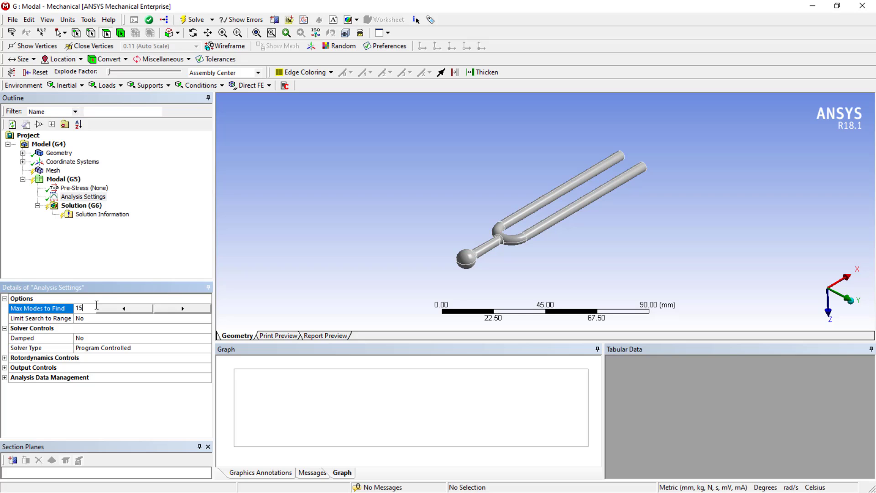
click(78, 268)
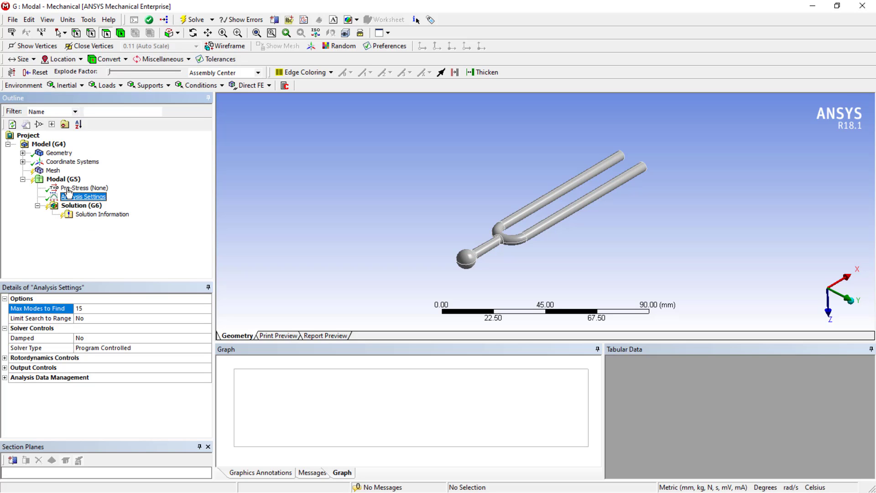
click(82, 206)
right_click(81, 207)
click(97, 227)
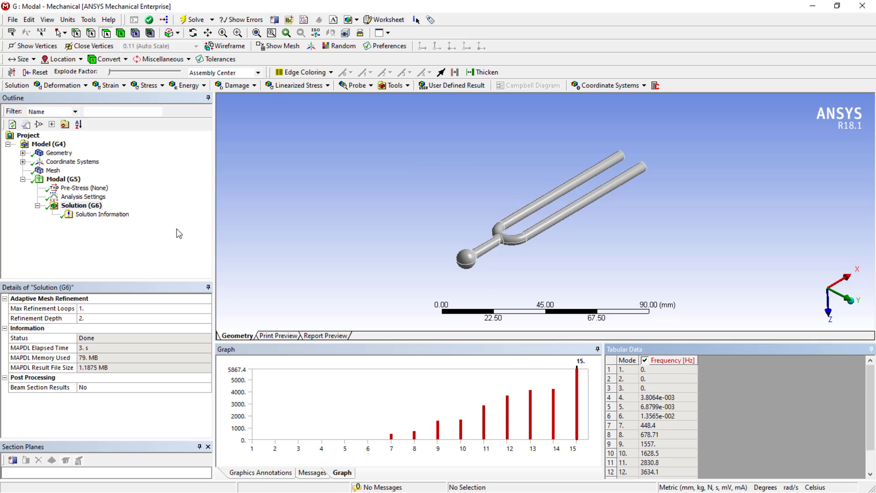
- Refine the tuning fork's mesh by setting its Relevance Center to Fine, and solve the modal analysis again
click(53, 170)
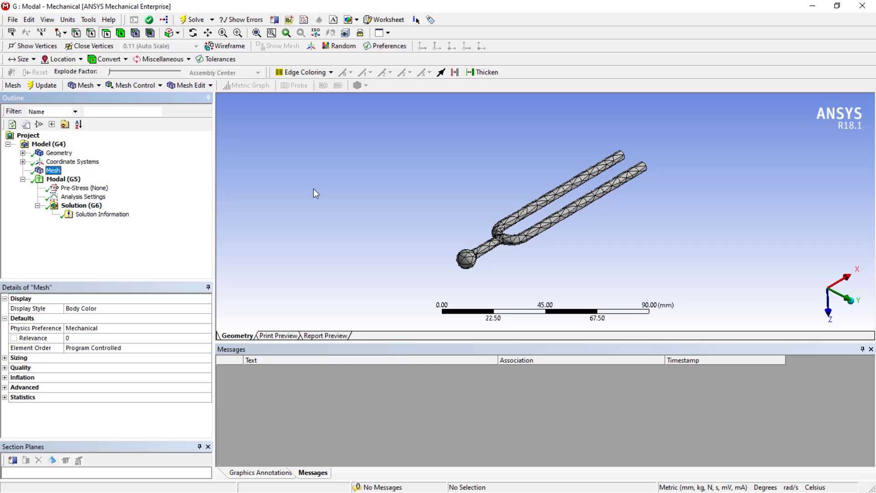
click(6, 357)
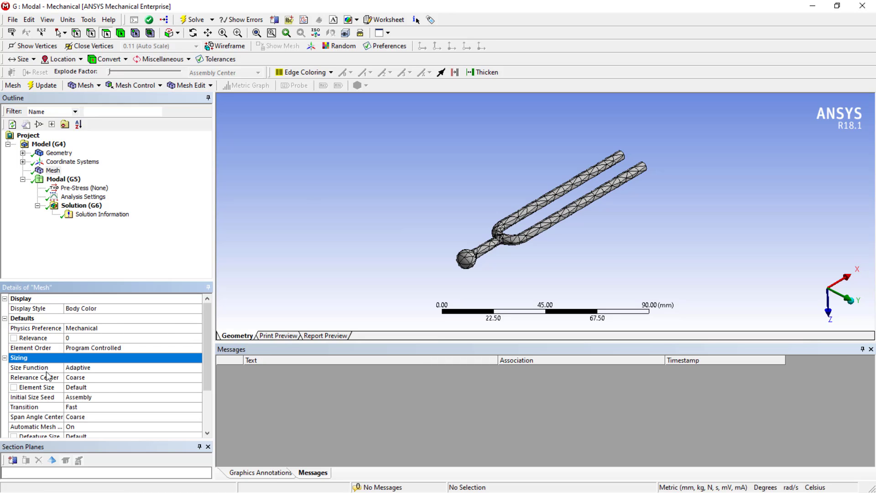
click(112, 377)
click(182, 379)
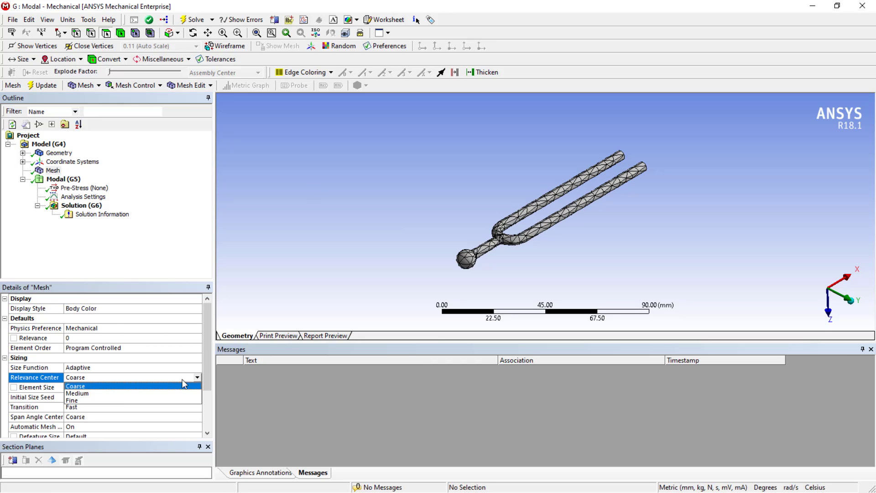
click(122, 398)
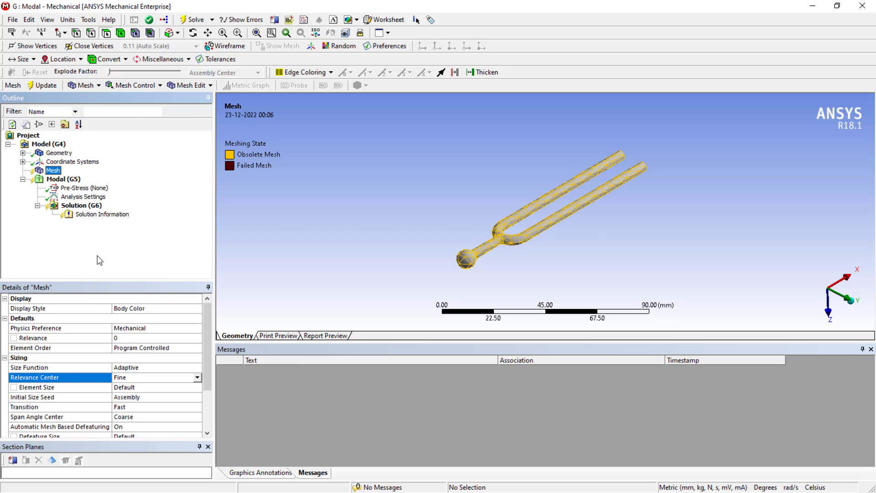
right_click(68, 205)
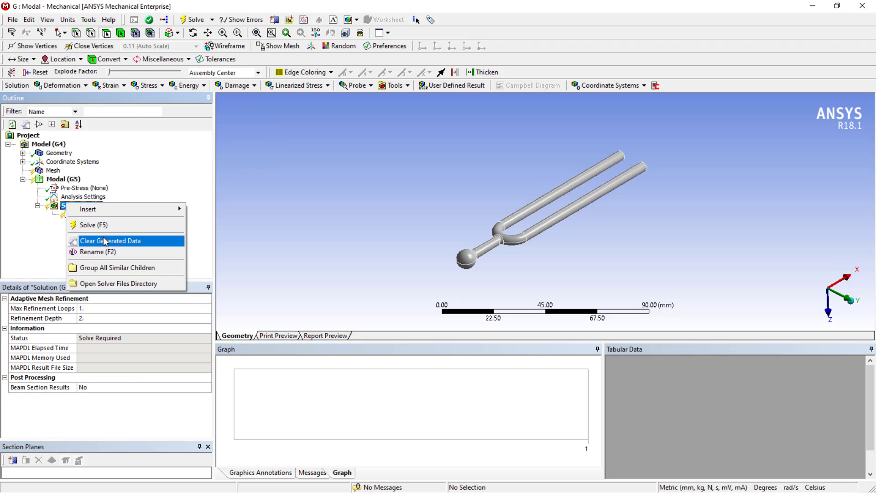
click(98, 225)
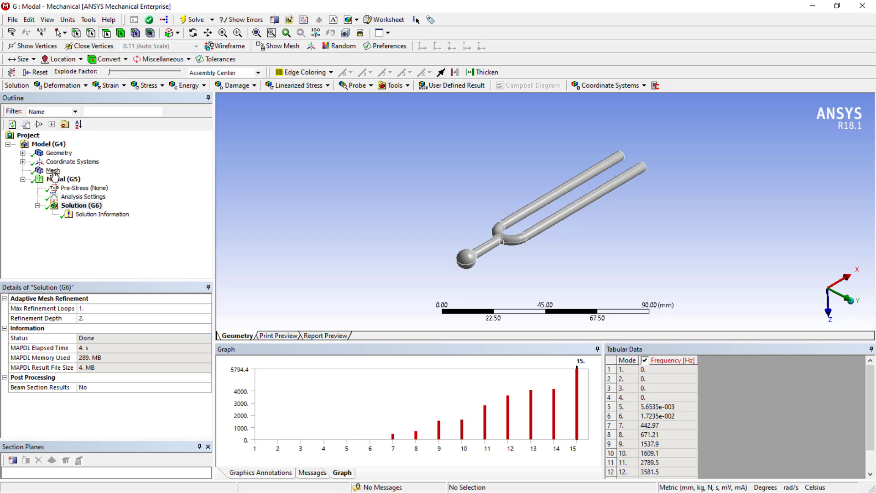
- Check the tuning fork's refined mesh, then create total deformation results for all 15 modes from the frequency table and evaluate them
click(53, 171)
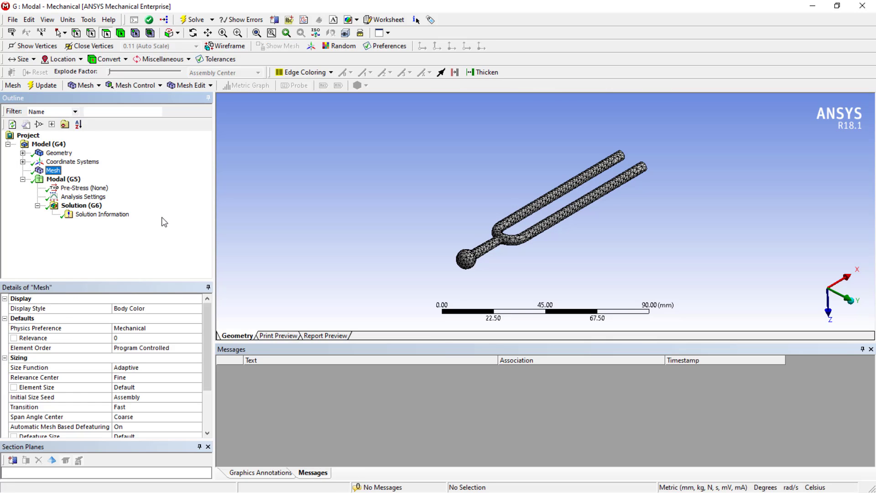
click(72, 207)
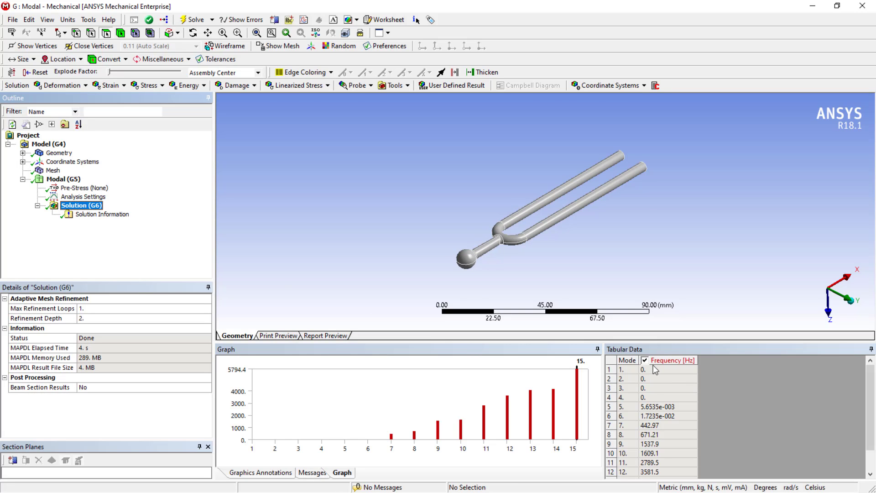
click(653, 368)
scroll(666, 451, down, 1)
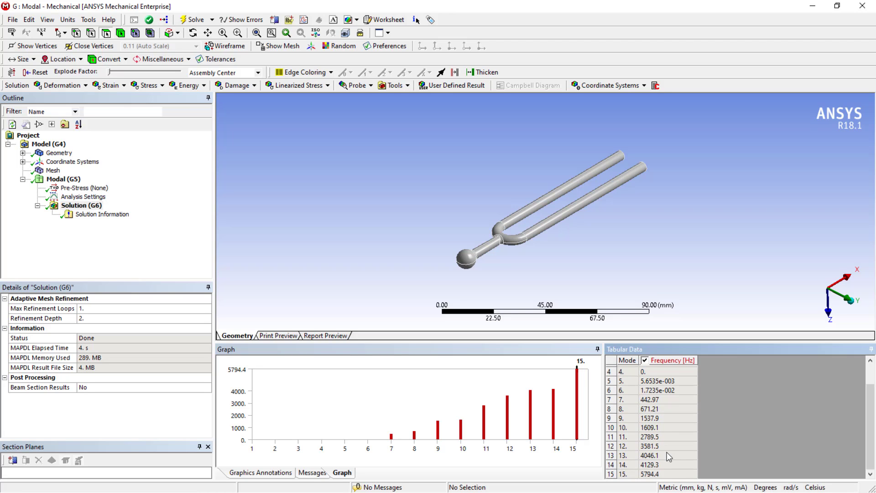
shift+click(666, 476)
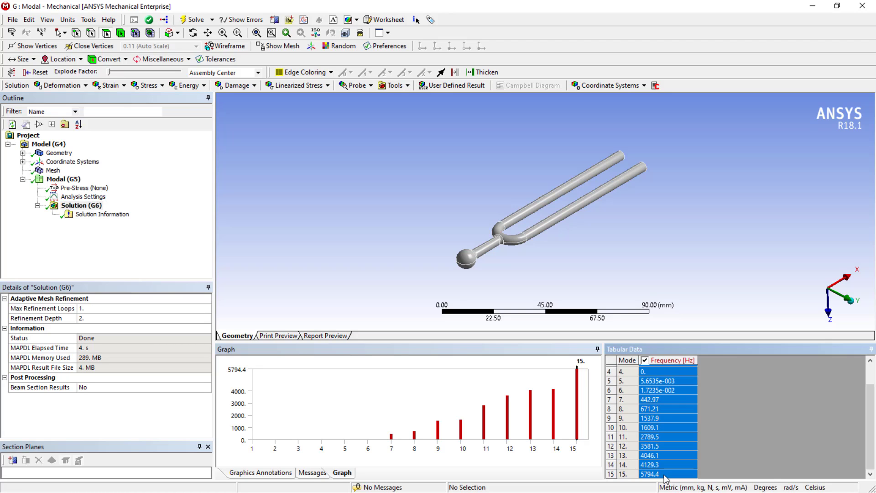
right_click(665, 476)
click(700, 442)
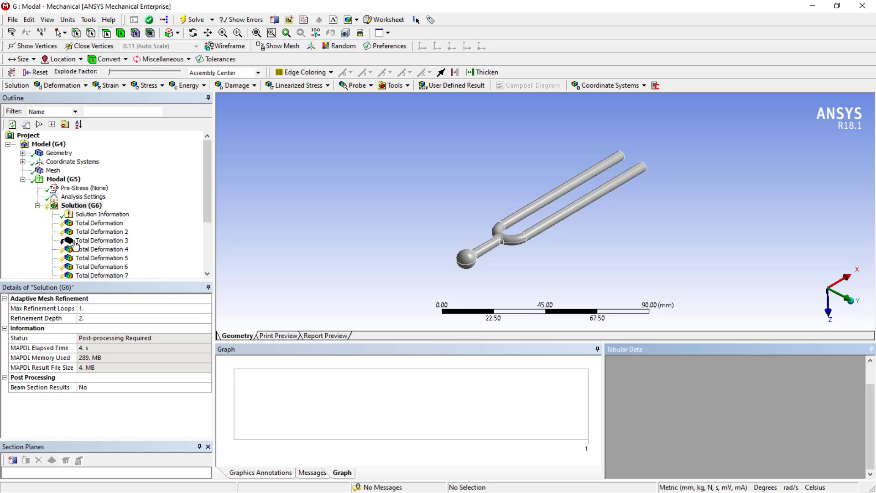
right_click(69, 206)
click(95, 229)
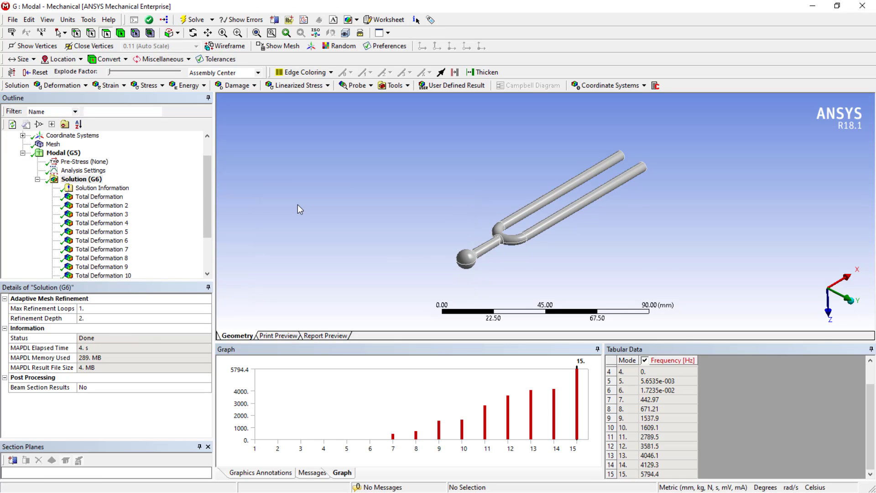
- Set the Solution Information output of the tuning fork's modal analysis to Participation Factor Summary
click(98, 214)
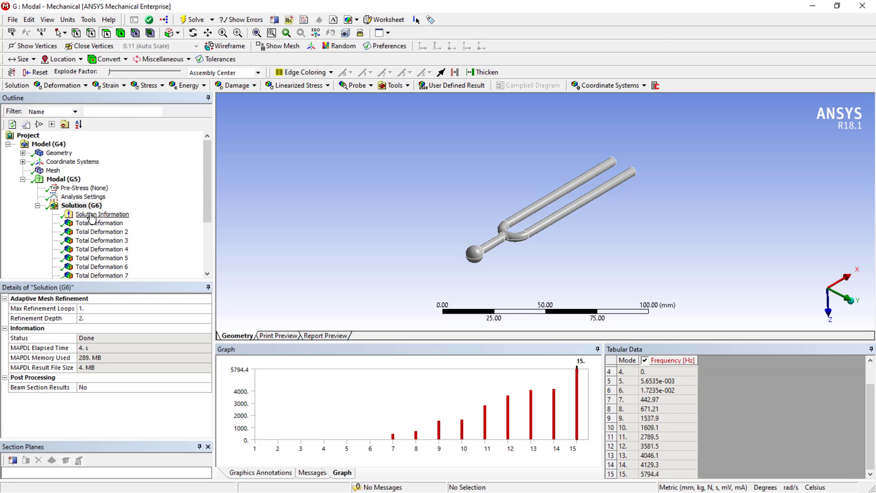
click(158, 309)
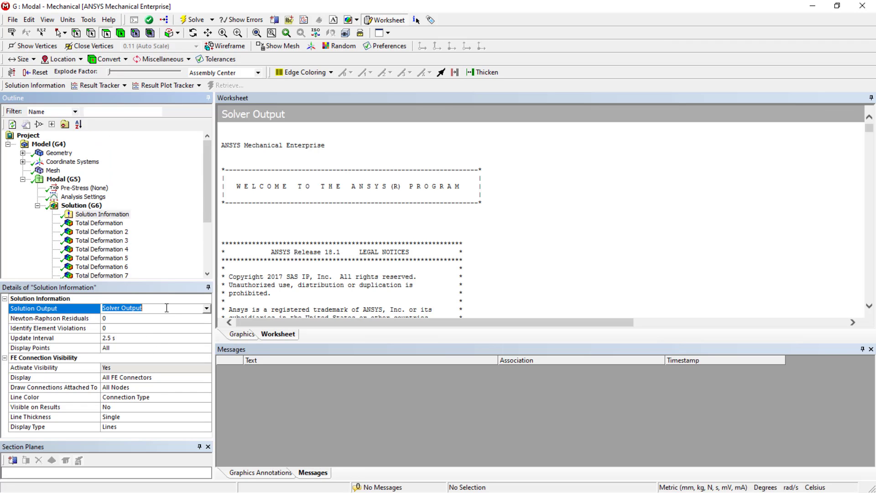
click(207, 308)
click(162, 326)
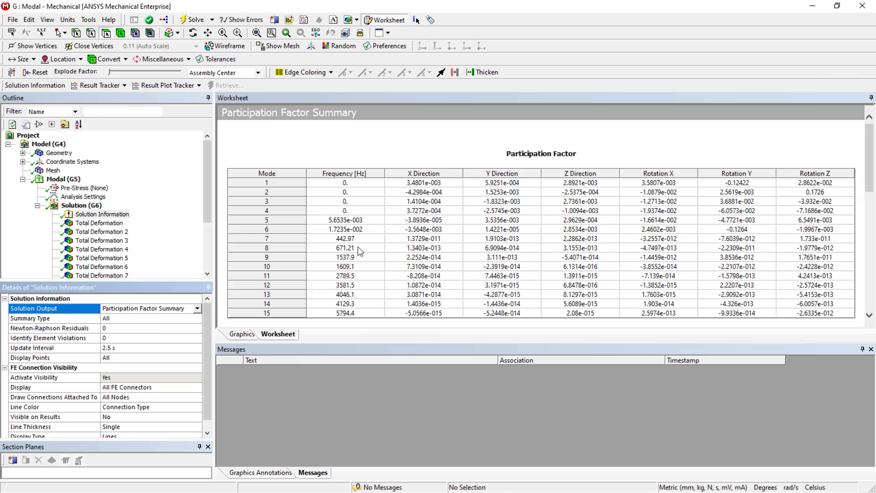
- Examine the participation factor and effective mass tables, comparing the cumulative effective mass ratios around modes 6 and 7 in each direction
scroll(428, 246, down, 3)
scroll(427, 245, down, 5)
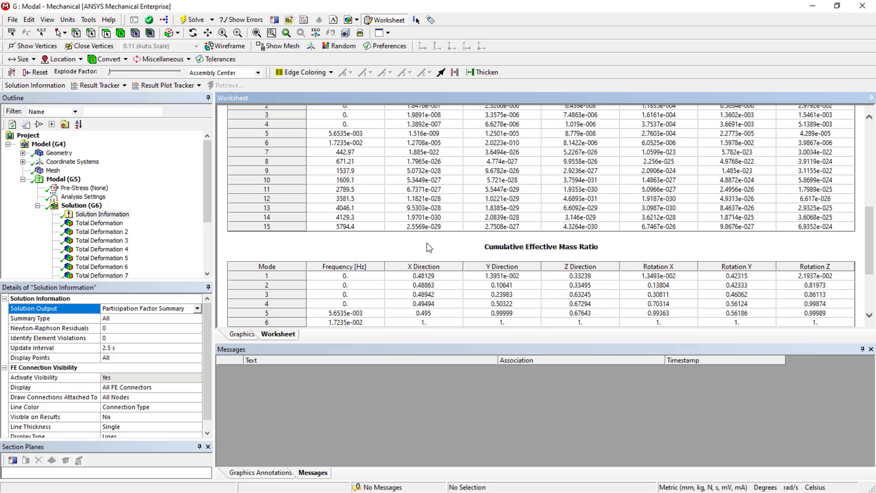
scroll(427, 244, up, 3)
scroll(426, 244, down, 3)
scroll(442, 284, down, 4)
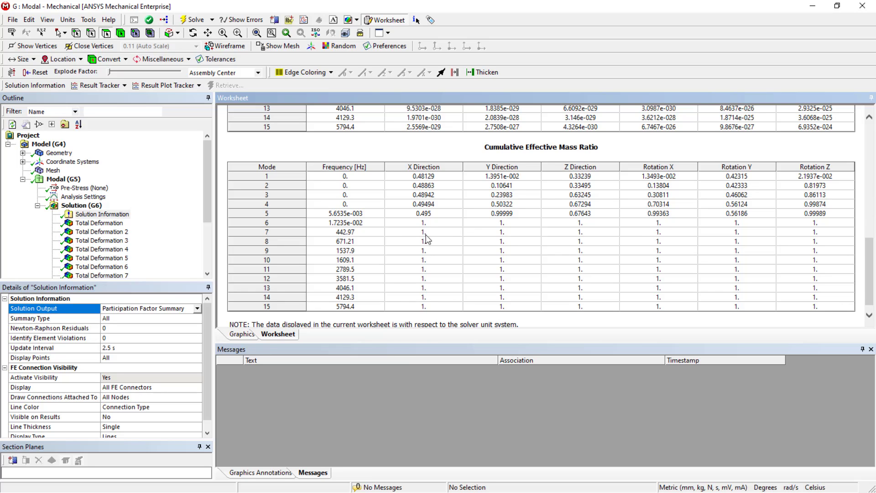
scroll(456, 256, down, 1)
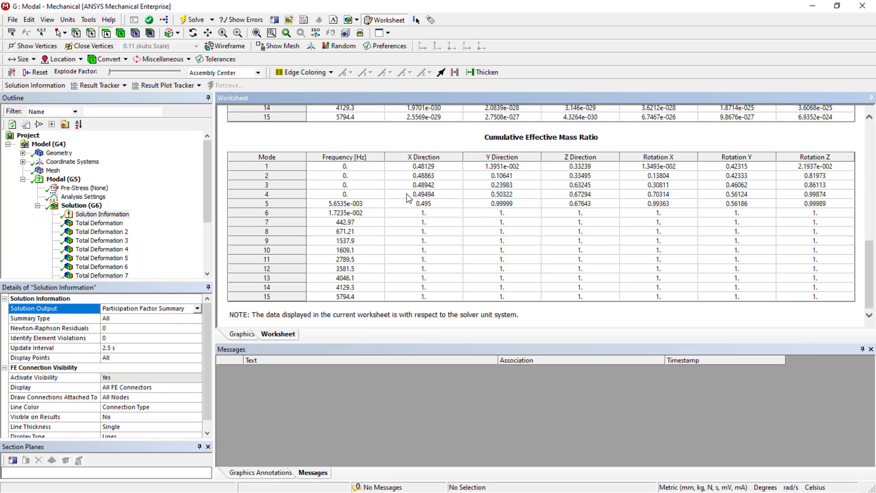
drag(420, 213, 475, 215)
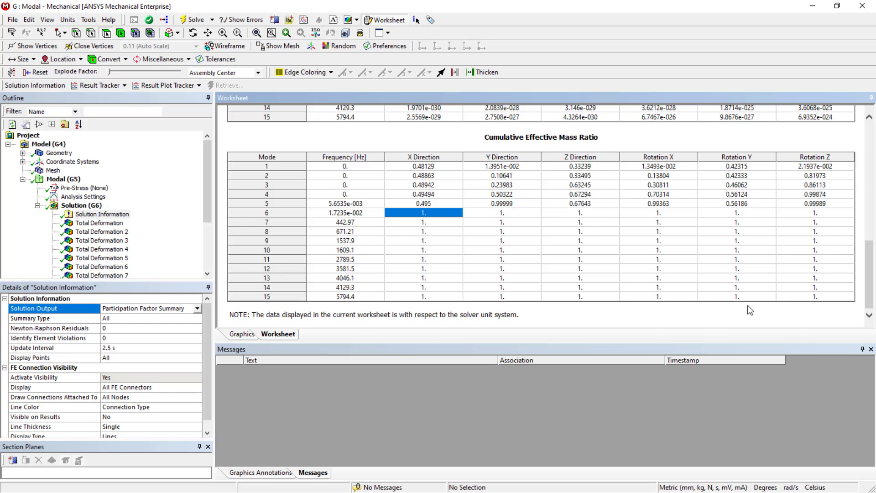
click(579, 222)
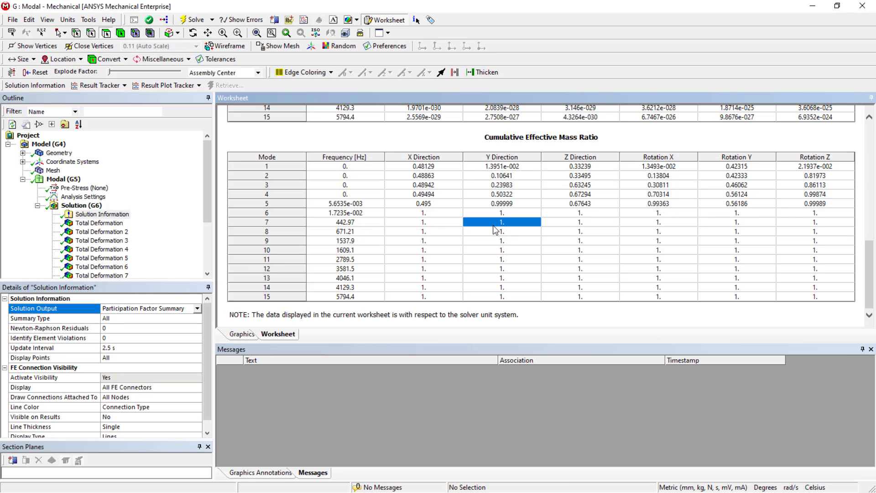
click(417, 224)
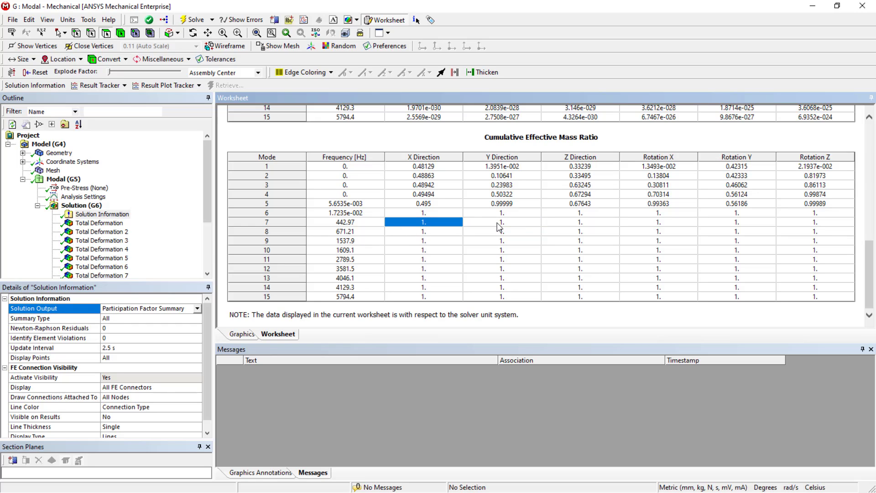
click(498, 223)
click(427, 224)
click(576, 228)
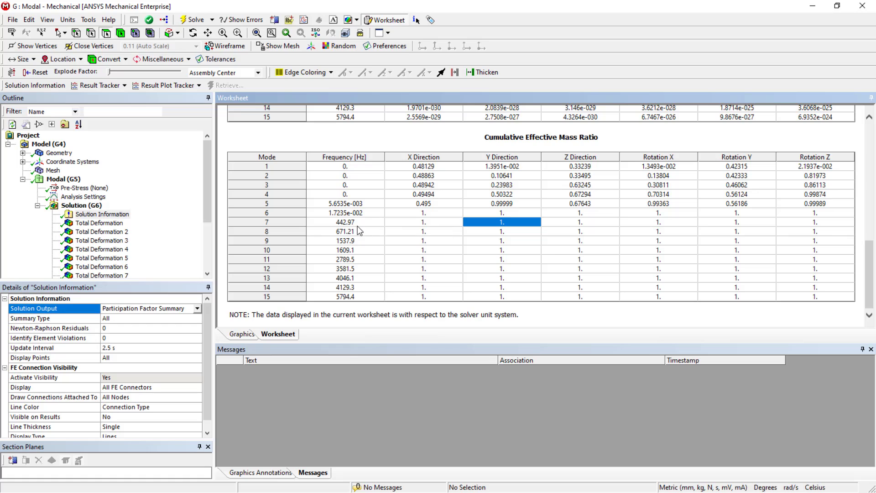
click(365, 213)
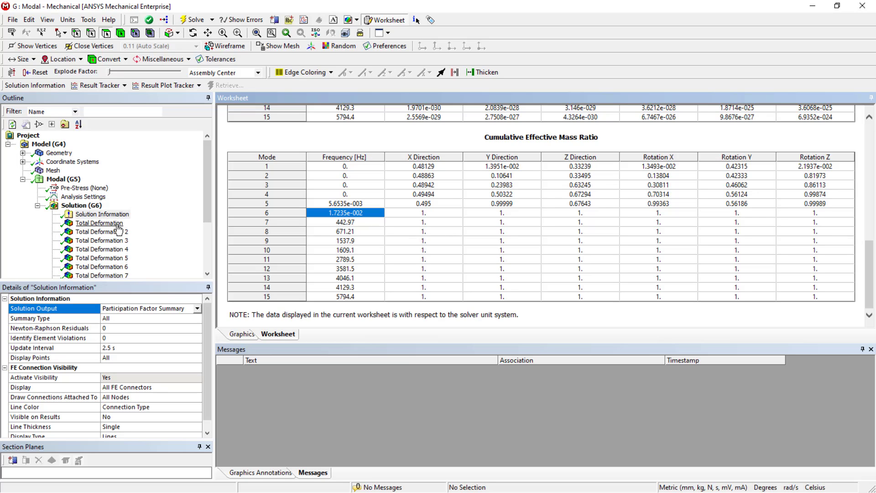
- Animate the total deformation results of modes 1, 2 and 3, and check the first modes in the frequency table
click(118, 224)
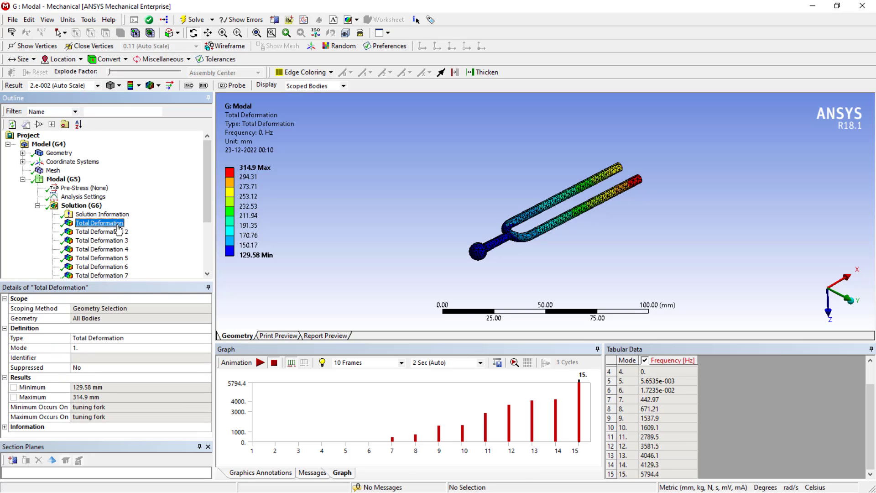
drag(488, 202, 468, 237)
click(260, 363)
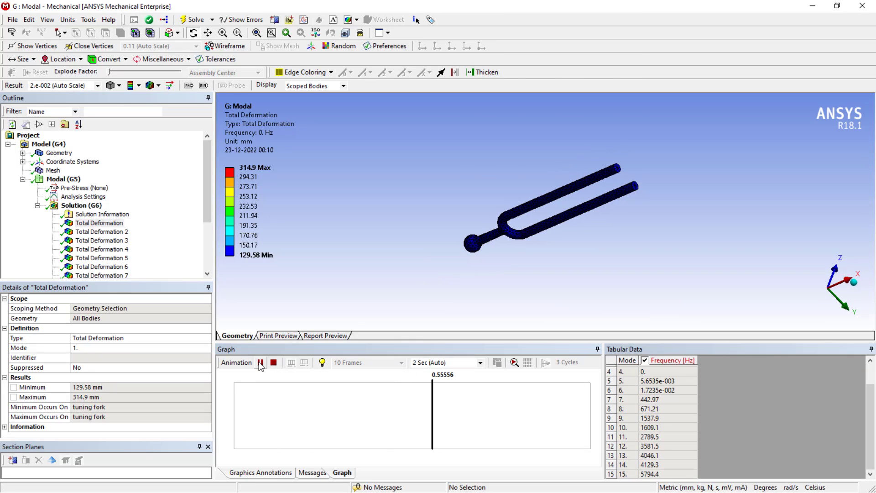
click(116, 233)
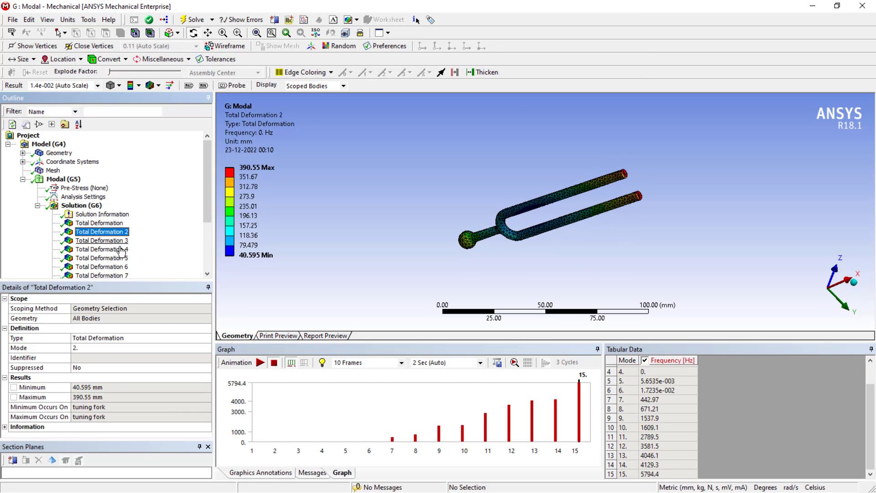
click(260, 363)
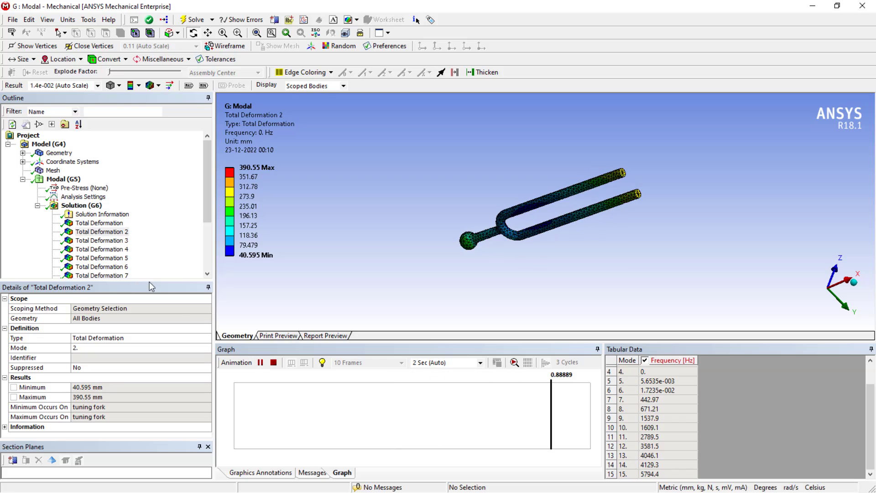
click(105, 240)
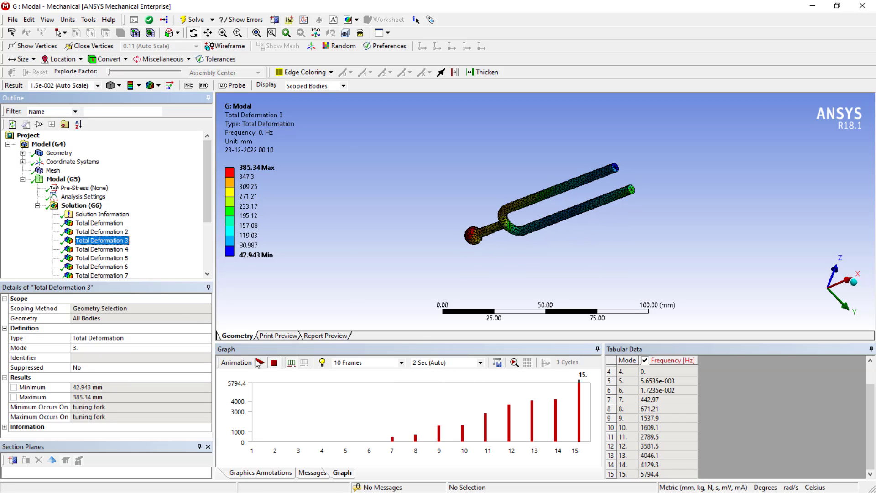
click(260, 362)
scroll(682, 433, up, 1)
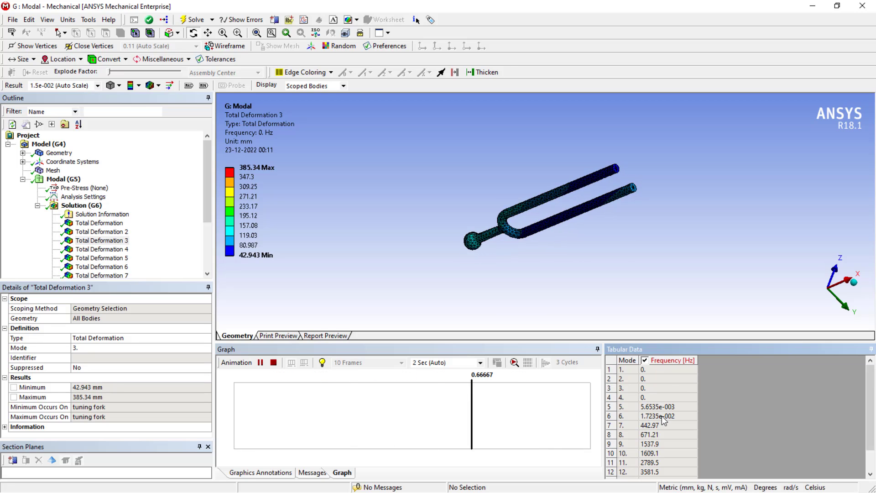
- Animate the mode shapes of modes 6 and 7, view mode 7 facing both prongs, and check its frequency in the table
click(107, 267)
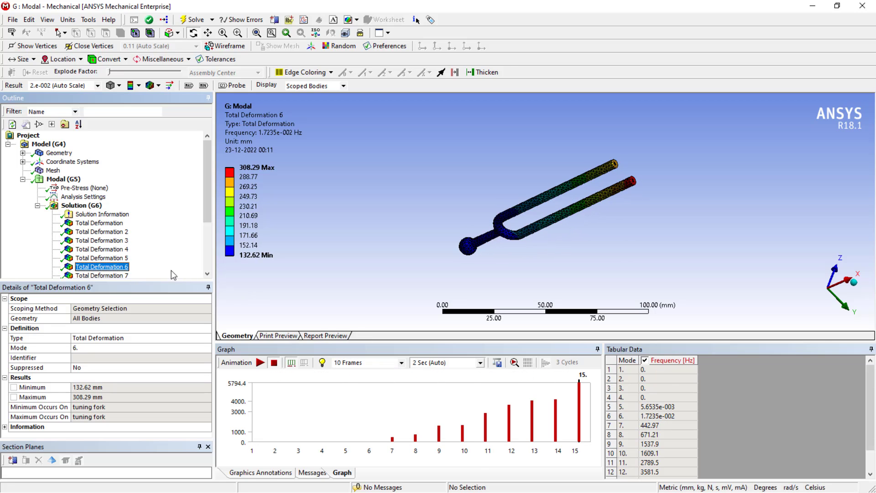
click(261, 363)
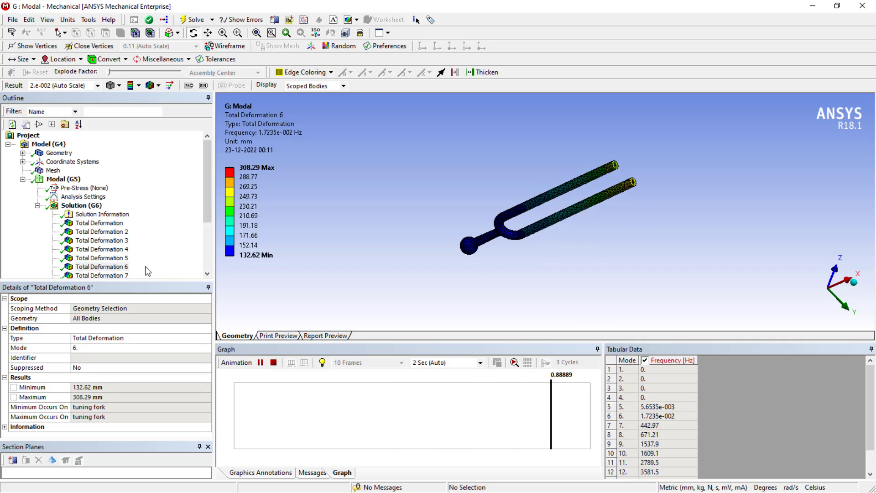
scroll(133, 259, down, 1)
click(120, 250)
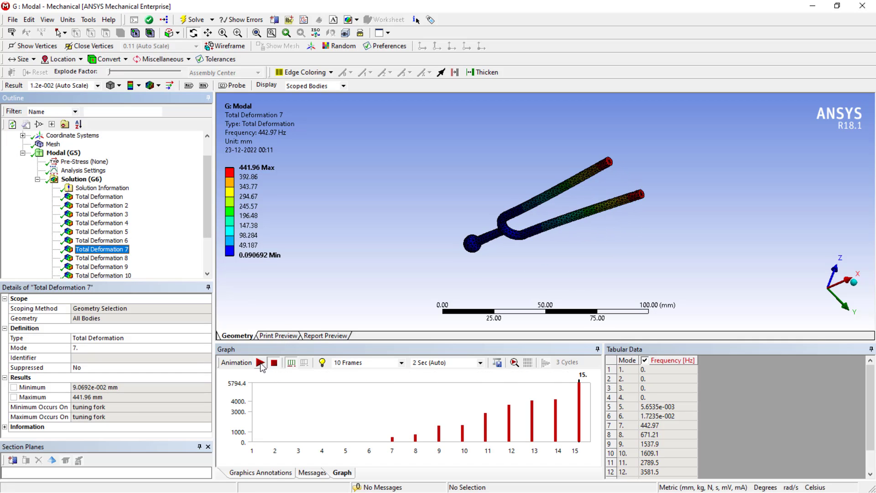
click(260, 362)
drag(580, 203, 629, 223)
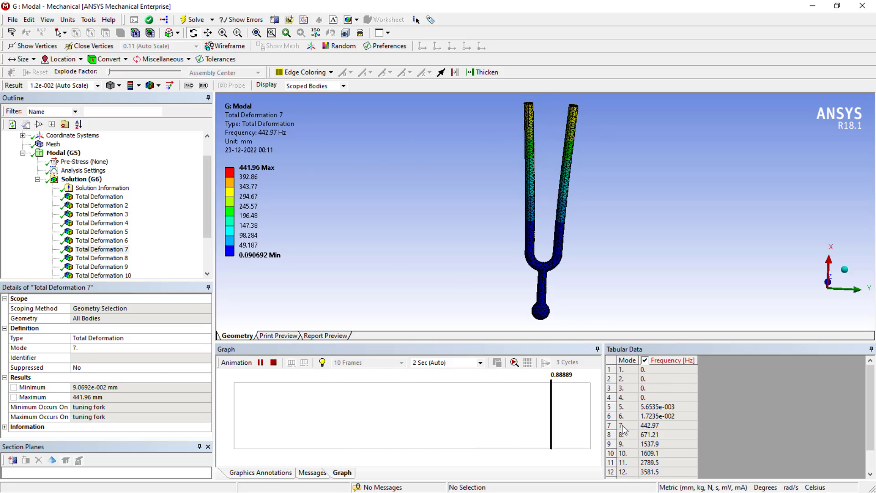
click(657, 425)
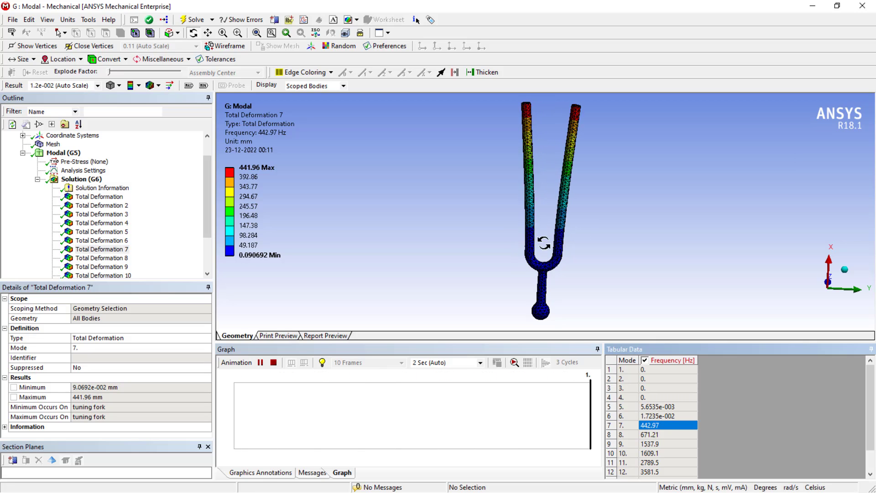
- Animate the total deformation of modes 8, 9 and 11, and display mode 10, viewing the fork end-on
click(95, 258)
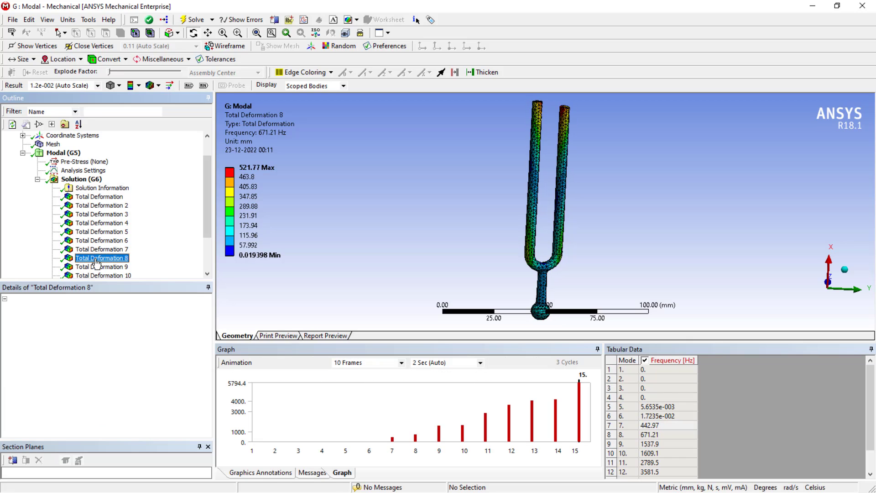
click(260, 363)
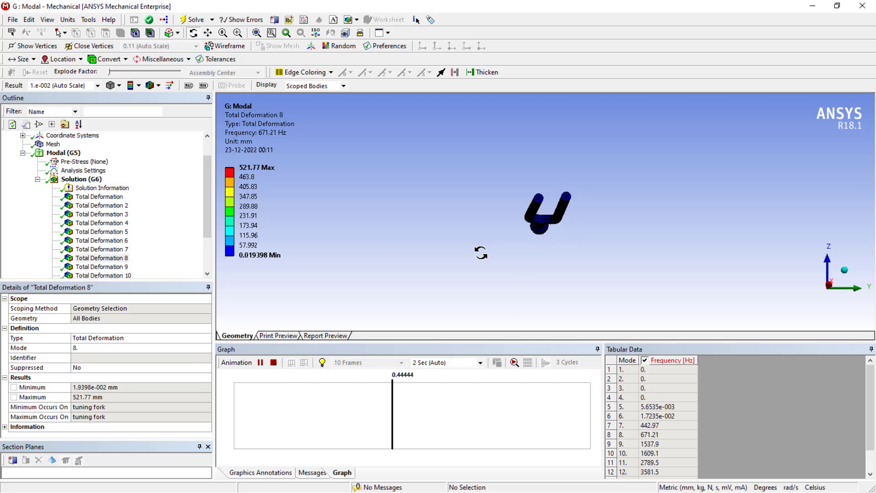
click(118, 267)
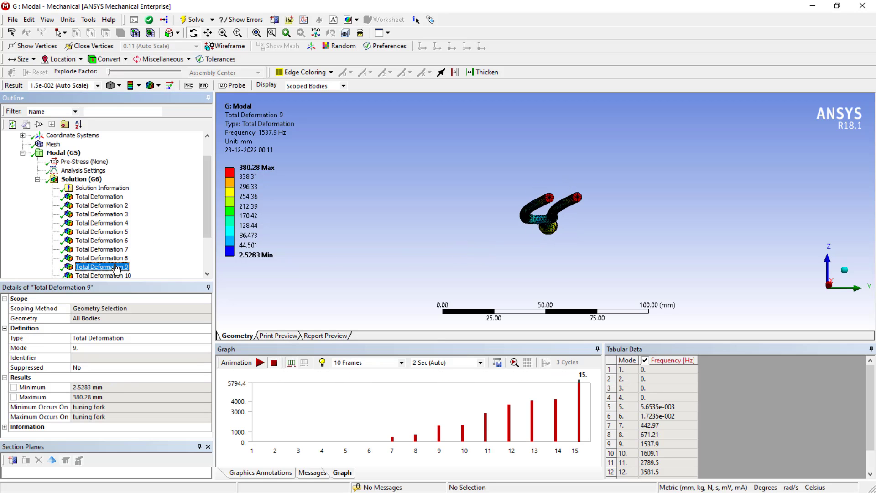
scroll(117, 268, down, 1)
click(260, 362)
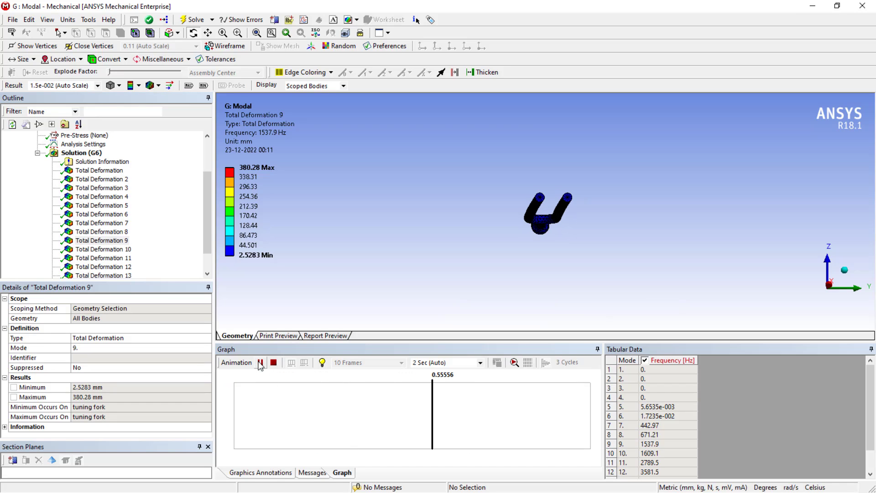
click(97, 250)
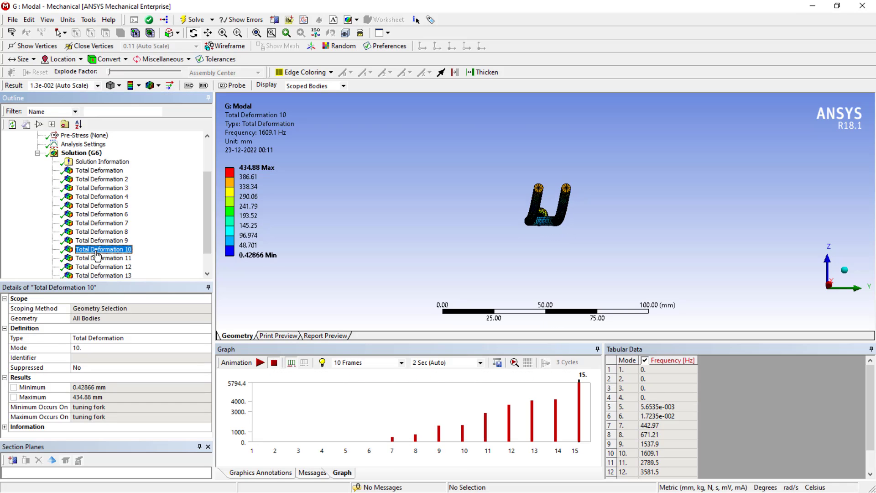
click(98, 258)
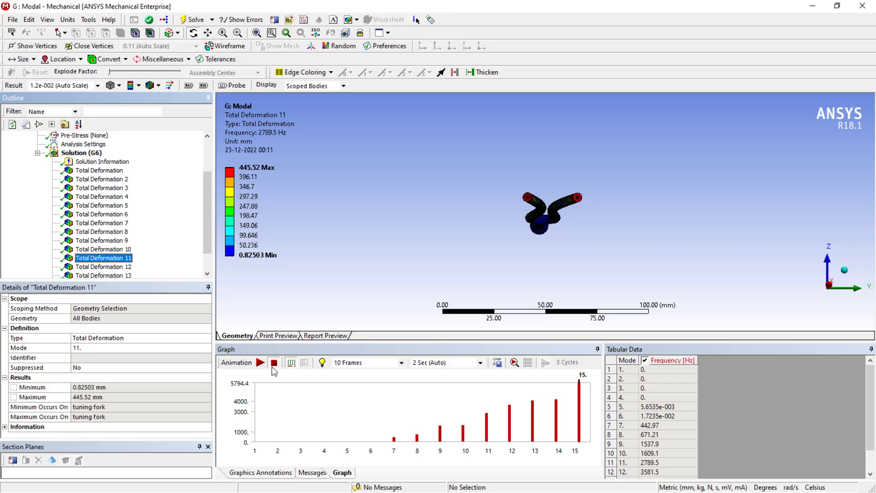
click(260, 363)
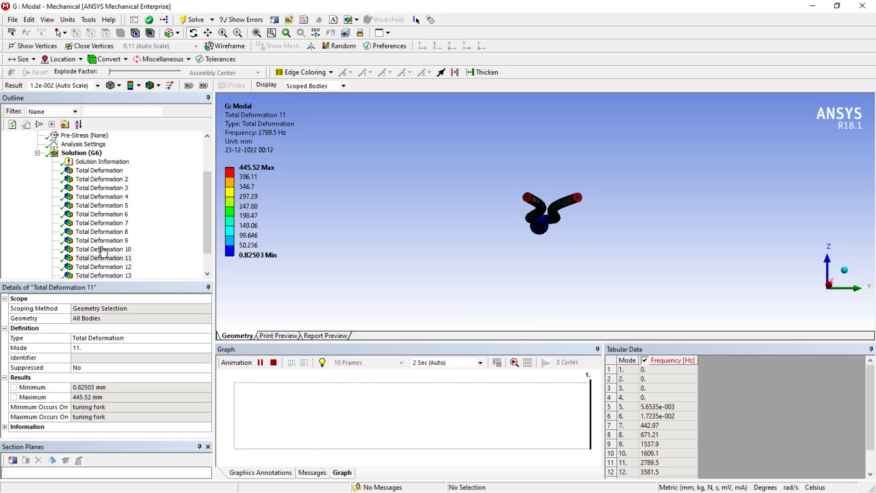
- Animate the total deformation of mode 7 facing both prongs, stop the animation, and check the mode's frequency in the table
click(97, 223)
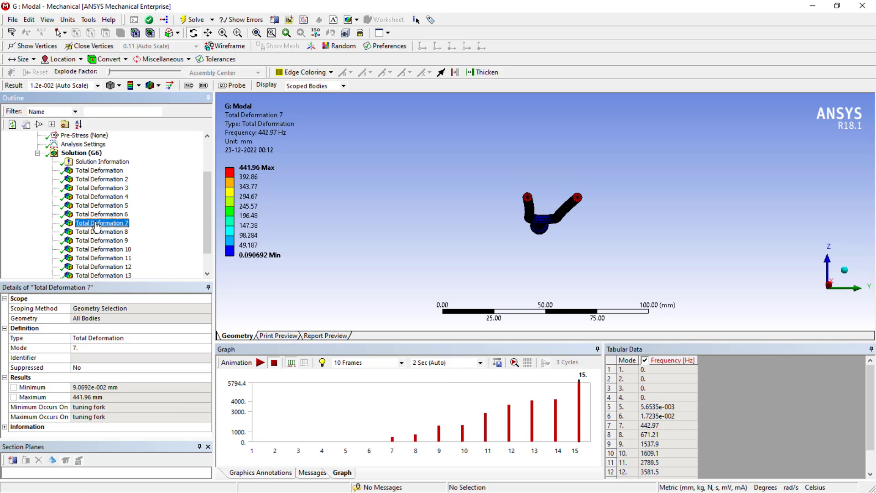
click(261, 363)
drag(462, 267, 459, 222)
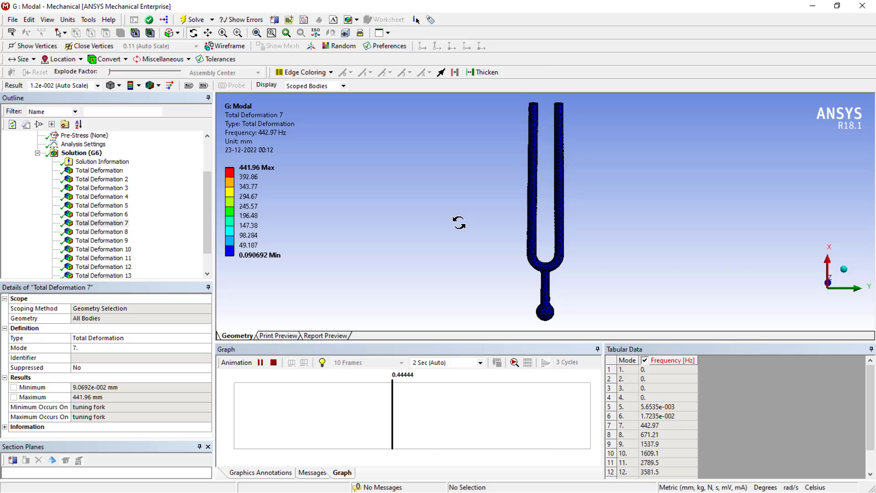
click(273, 363)
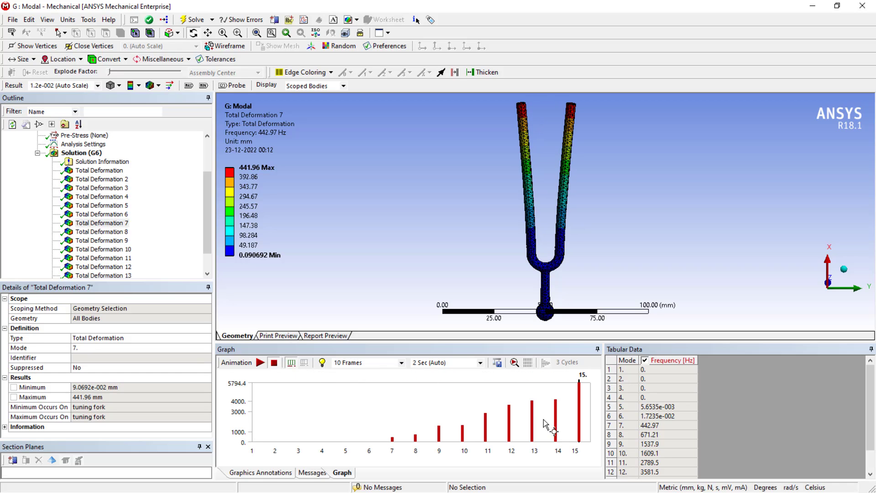
click(646, 429)
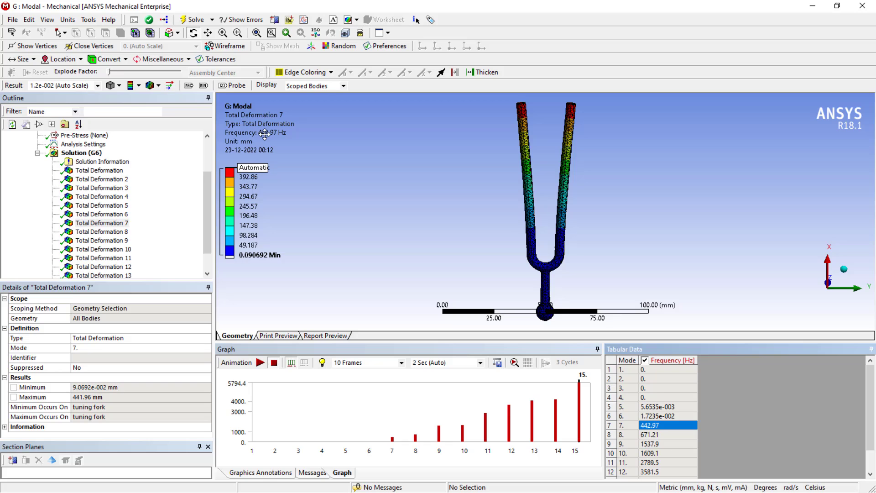
click(367, 164)
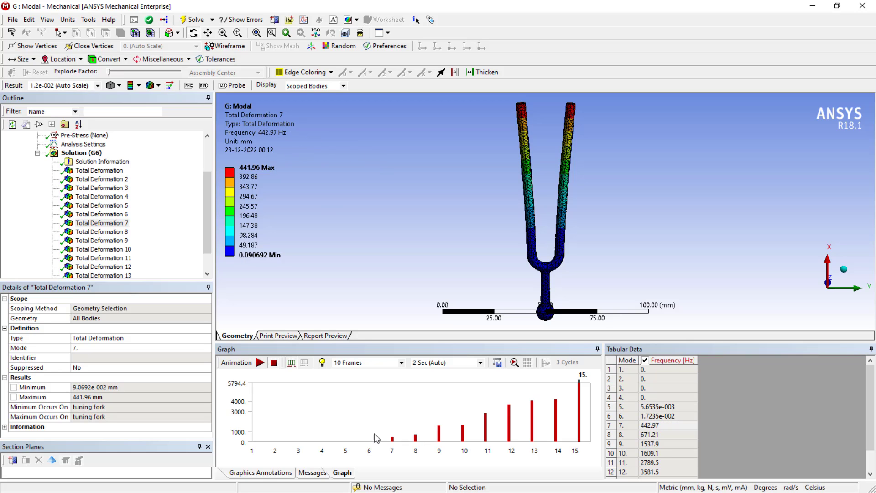
click(339, 360)
- Switch to Chrome and search Google for "tuning fork natural frequency" in a new tab
key(super)
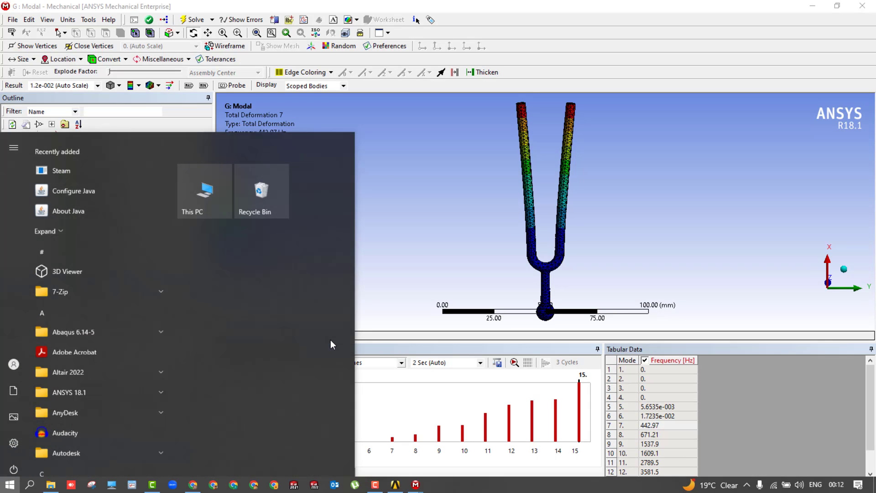
click(194, 485)
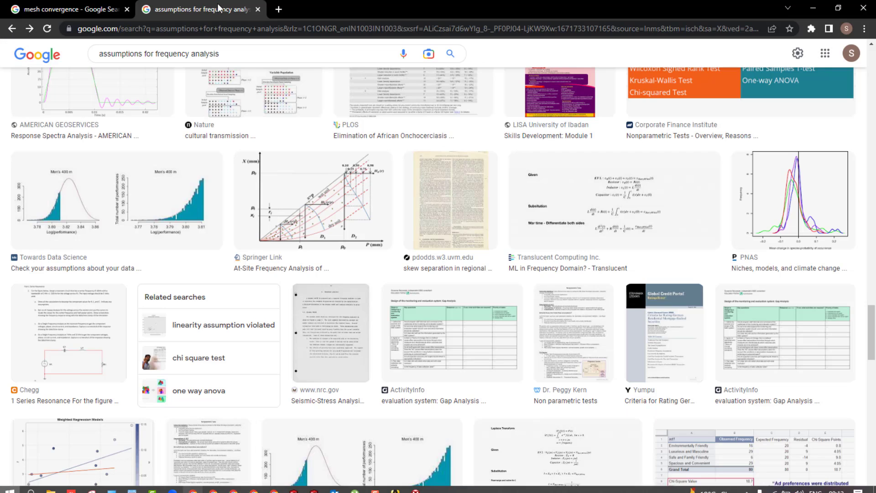
click(282, 9)
click(333, 228)
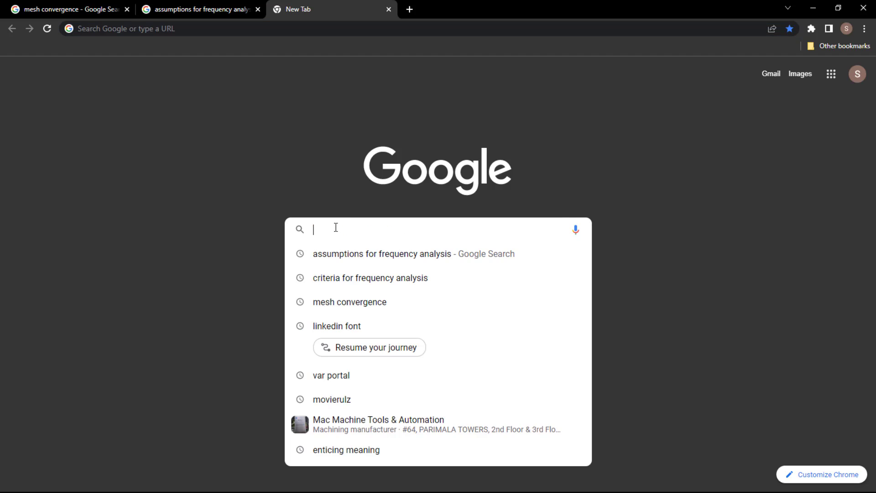
text(tu)
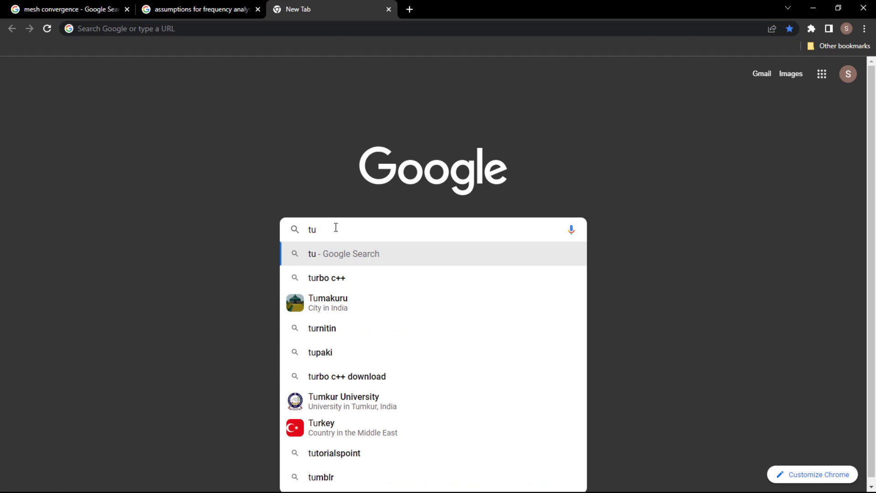
text(ing fork natu)
key(Down)
key(Return)
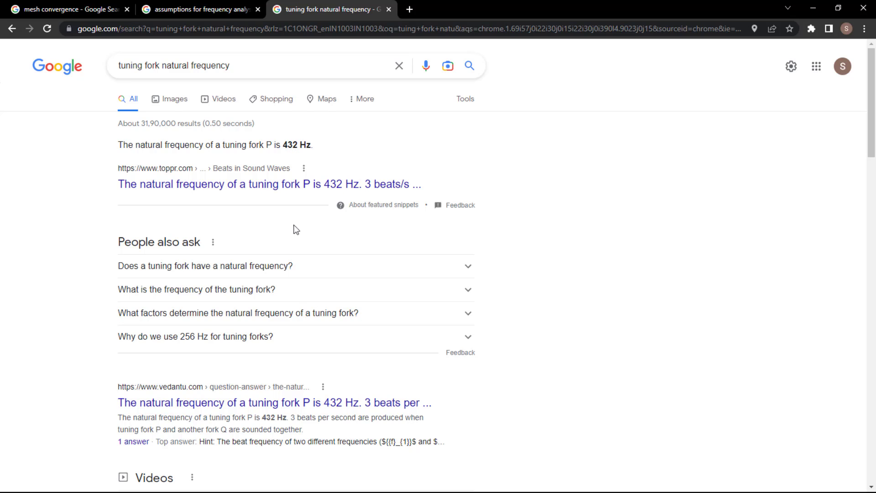
- Read through the search results for reference tuning fork frequencies, and return to ANSYS Mechanical
scroll(294, 383, down, 5)
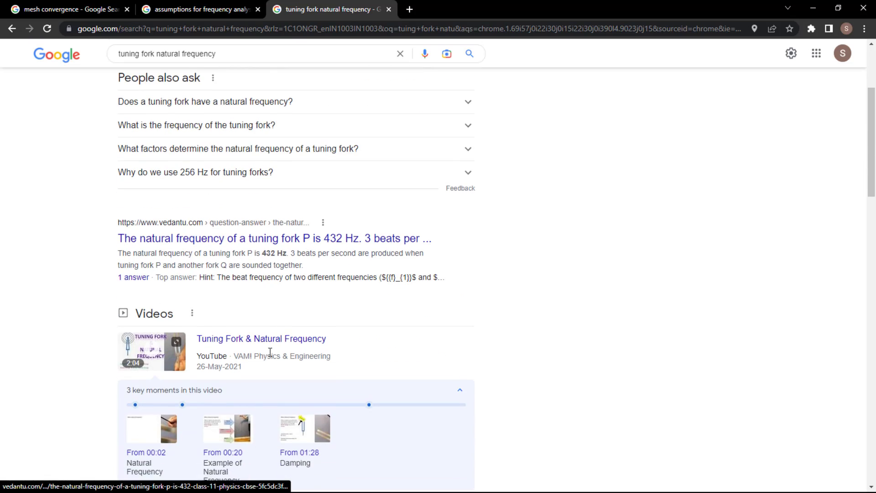
scroll(270, 357, down, 6)
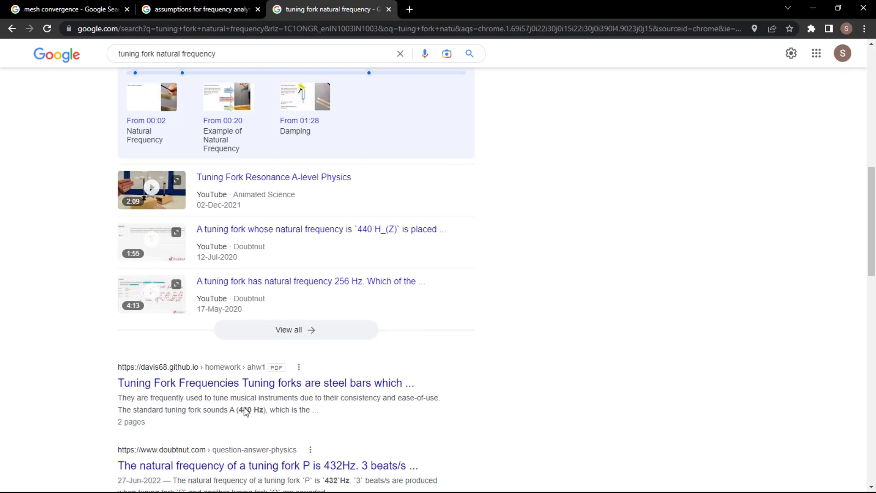
scroll(253, 370, down, 2)
scroll(266, 398, down, 1)
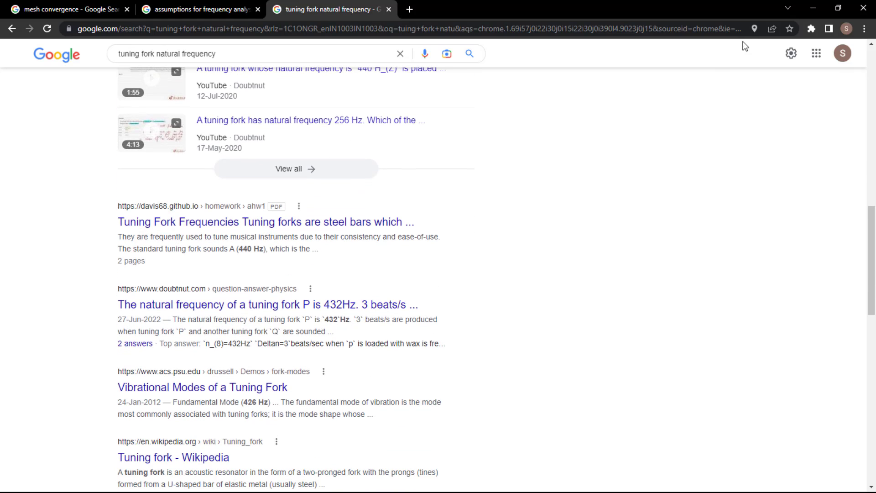
click(812, 9)
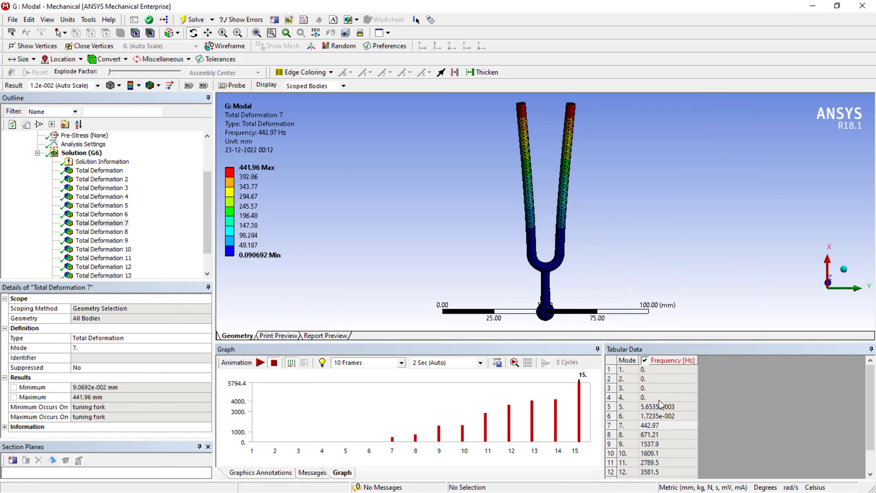
- Inspect the deformed prongs of mode 7 from tilted angles and highlight the mode's frequency in the table
drag(456, 248, 496, 207)
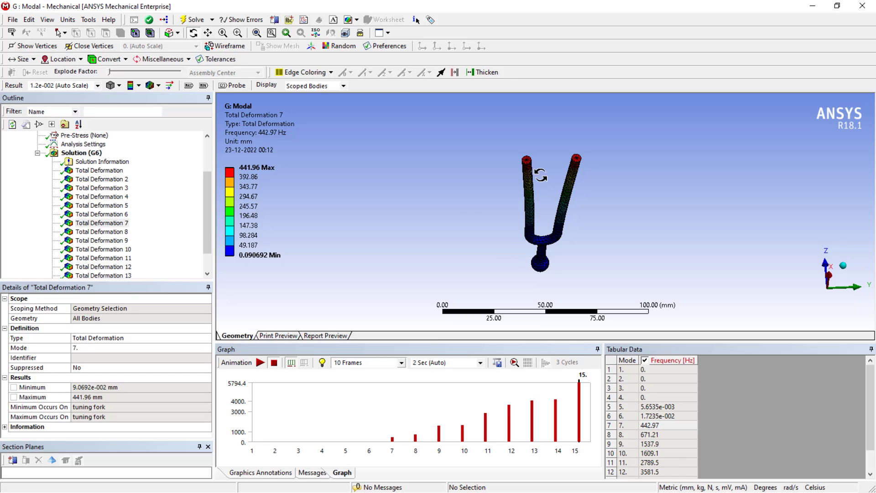
drag(500, 248, 500, 245)
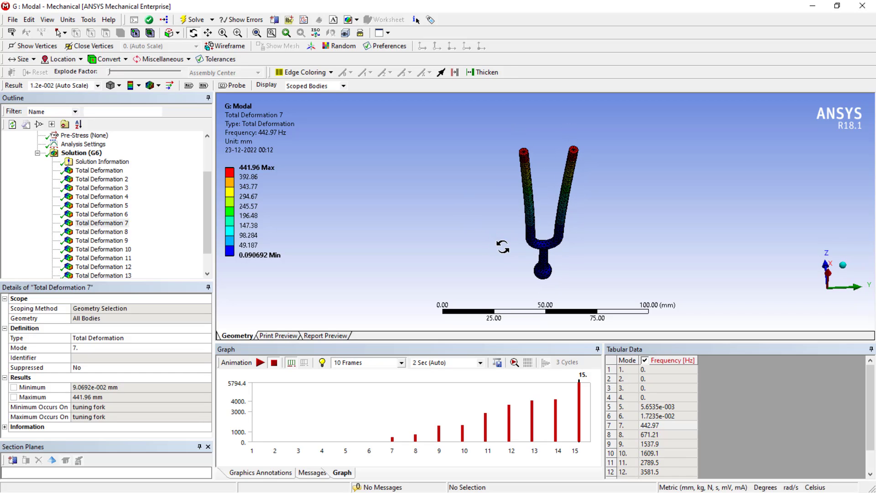
click(658, 429)
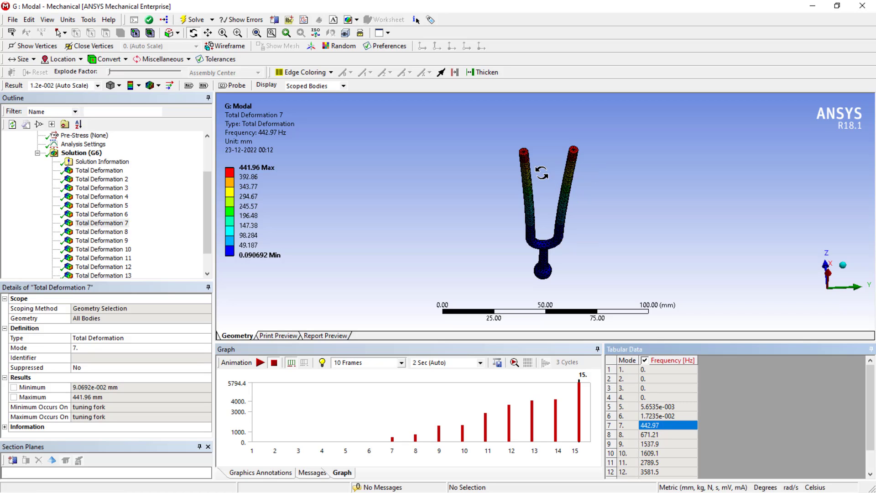
drag(542, 226, 538, 208)
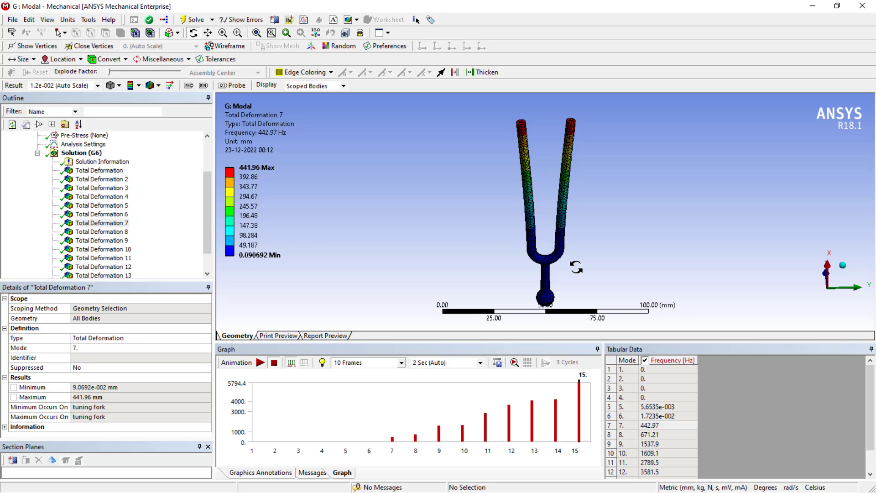
click(647, 425)
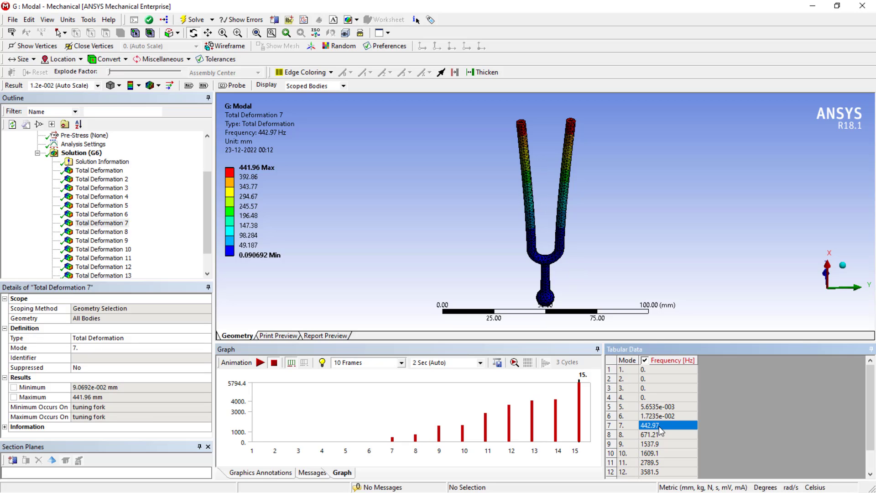
- Switch to Workbench and open the Setup of the "Resonance Analysis for Rect Tube 476" modal system
click(812, 7)
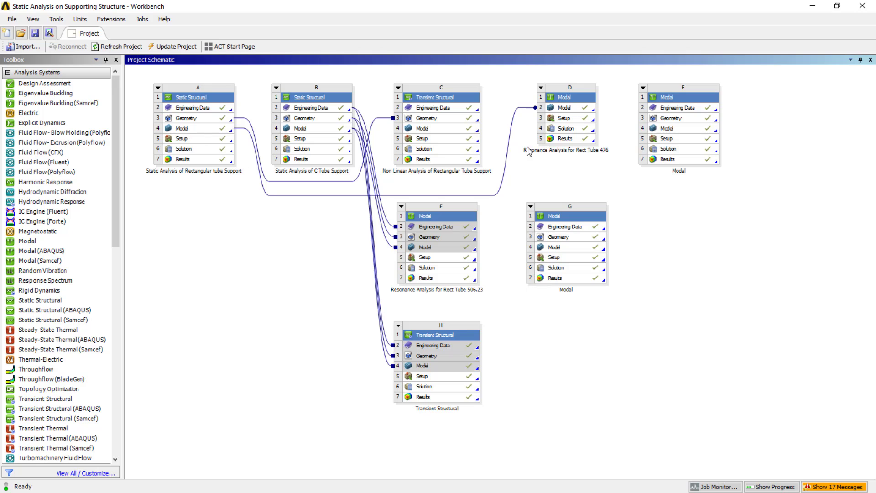
click(193, 120)
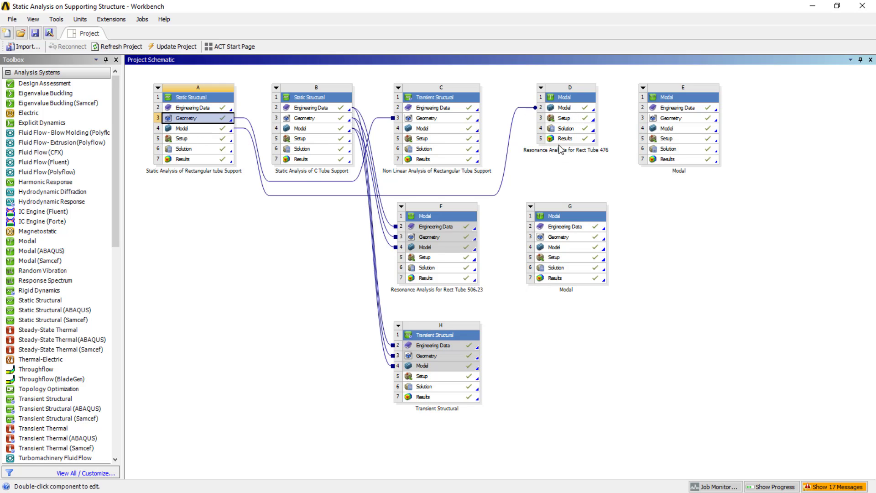
double_click(564, 119)
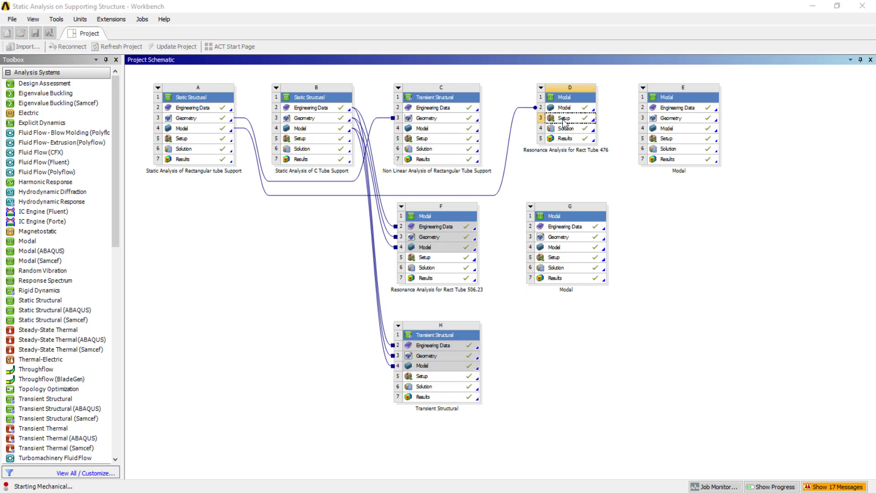
- Display the frame's total deformation for modes 2, 1, 8, 10, 11 and 12, and animate mode 12 viewed from the side
scroll(91, 228, down, 3)
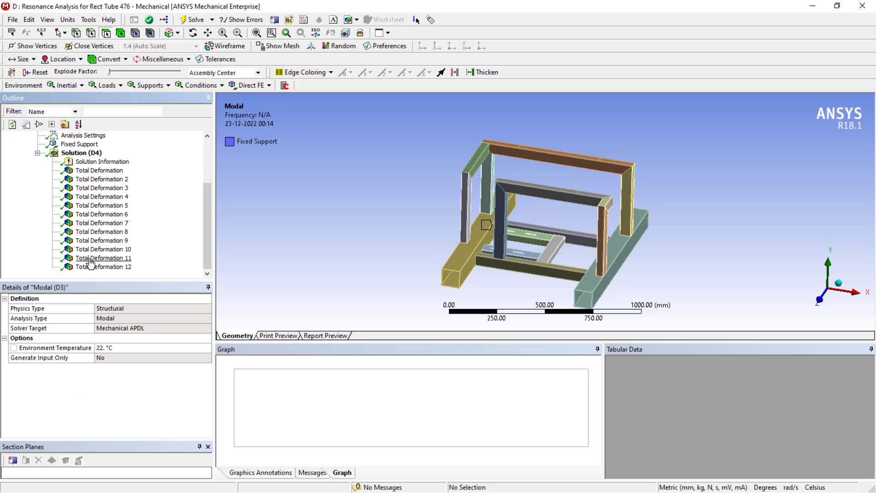
click(116, 179)
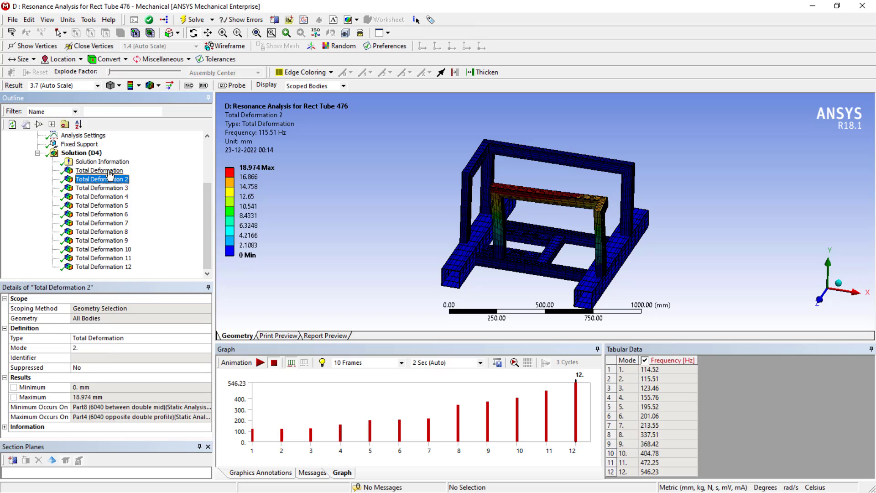
click(106, 171)
click(104, 232)
click(105, 249)
click(109, 257)
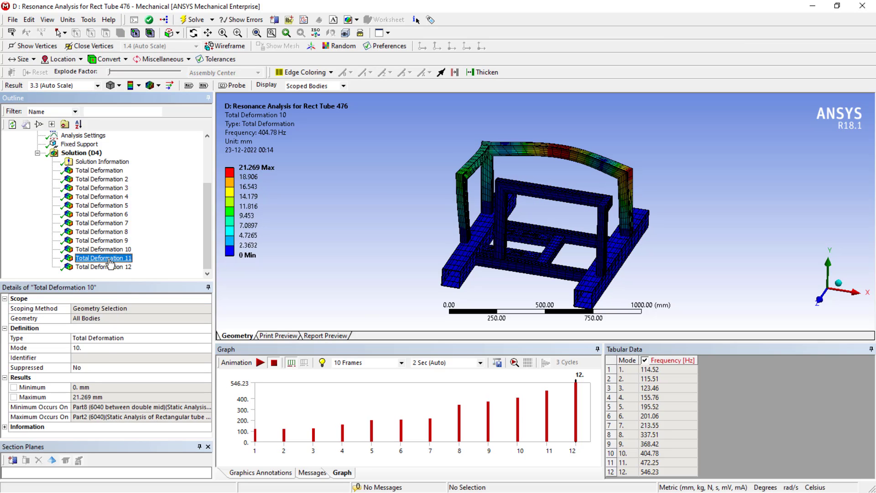
click(112, 266)
drag(417, 253, 283, 312)
click(260, 363)
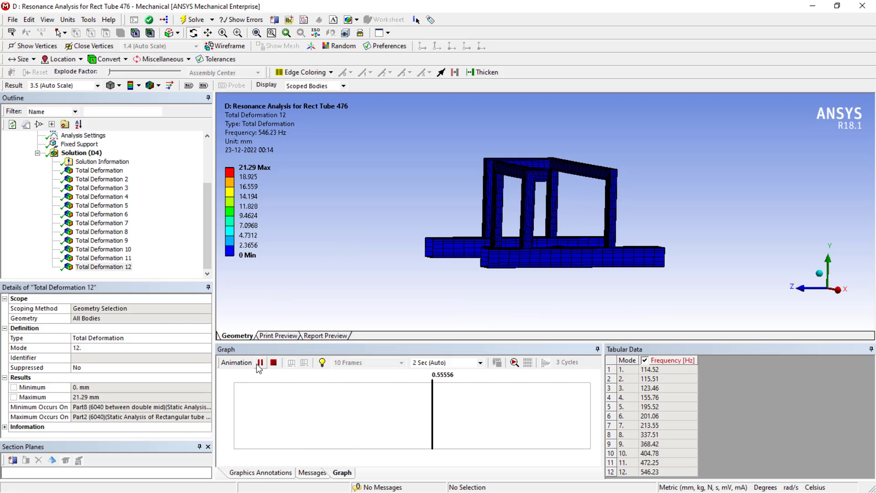
- Animate the frame's total deformation for modes 11 and 10 from several angles, and display mode 11 again
click(108, 258)
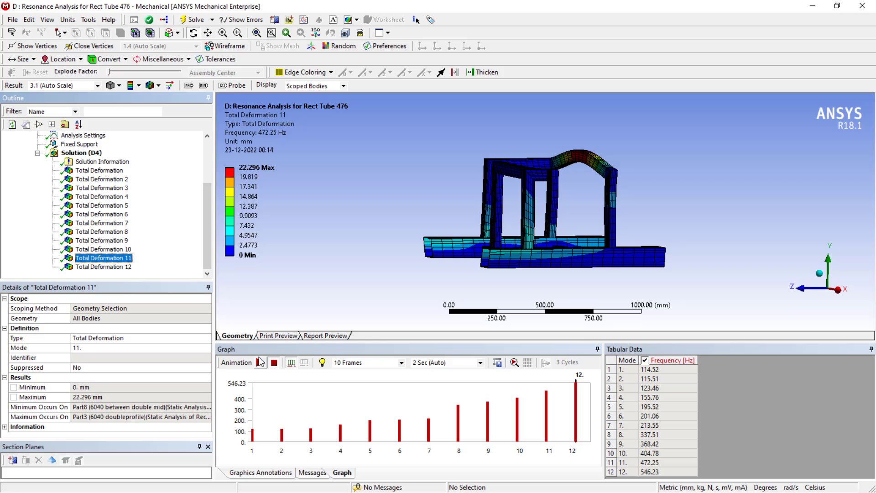
click(260, 363)
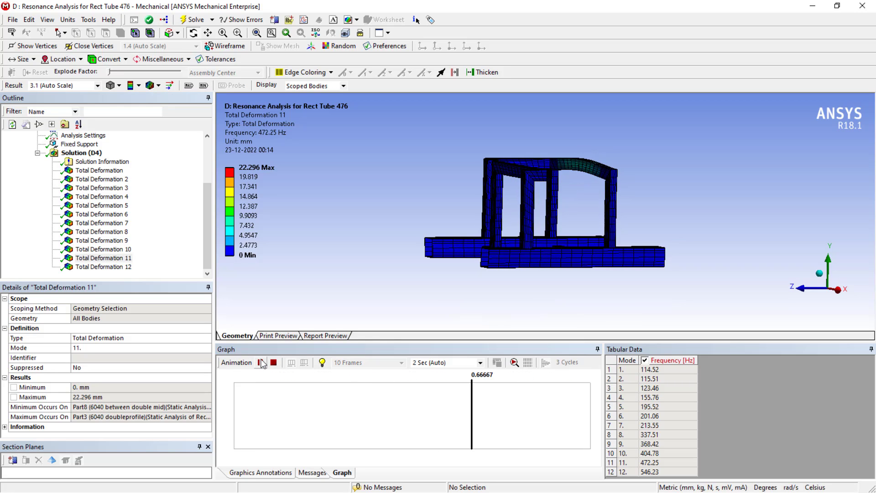
middle_drag(479, 309, 557, 315)
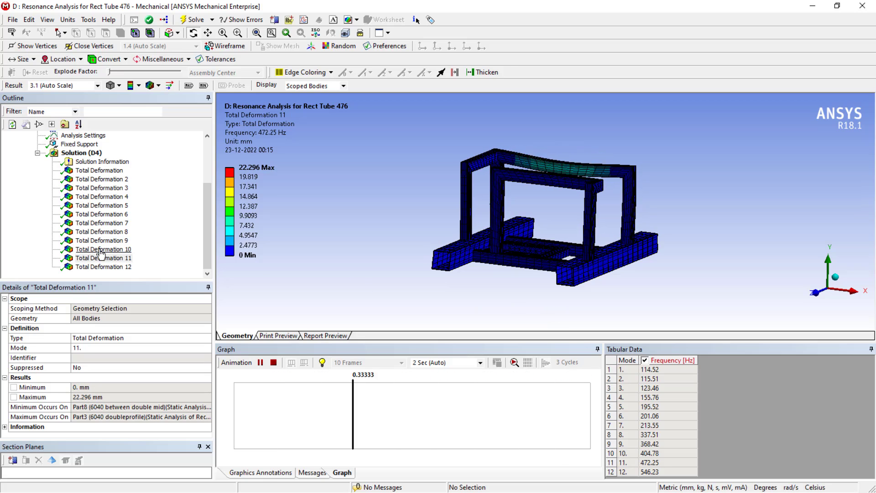
click(100, 250)
click(259, 362)
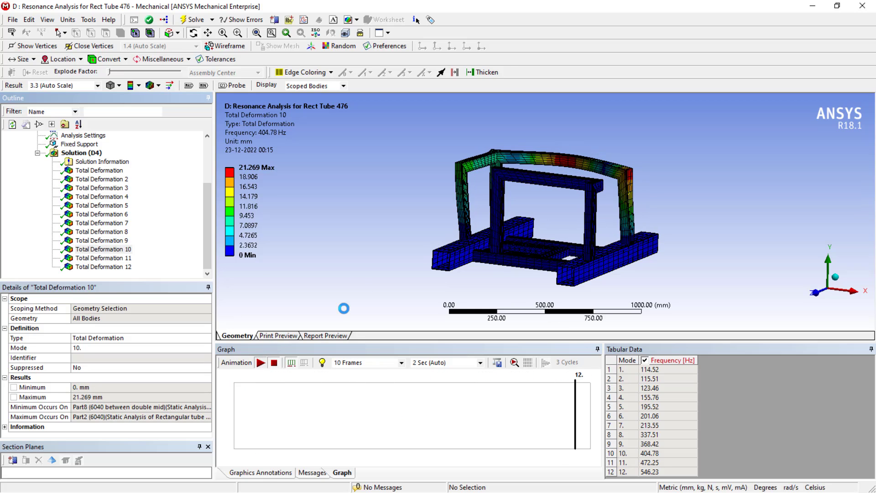
drag(483, 242, 596, 236)
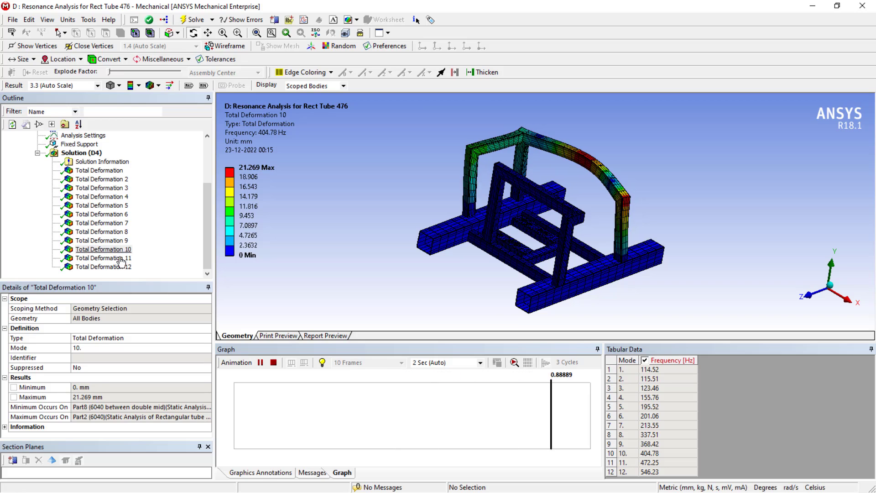
click(103, 257)
drag(387, 252, 540, 186)
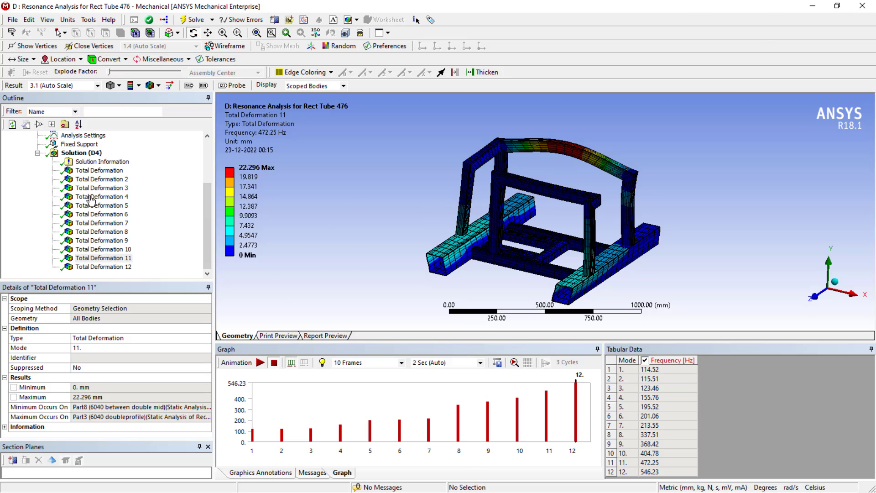